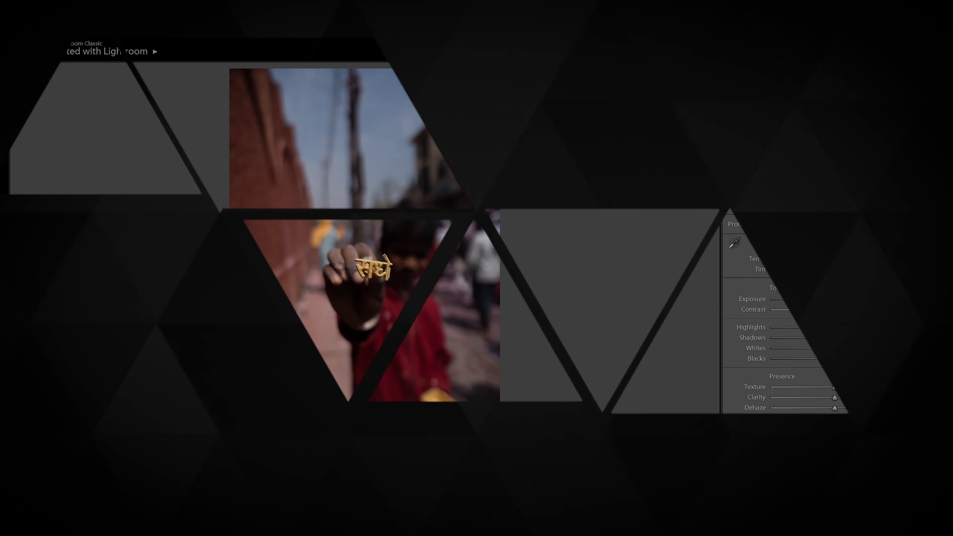
Step: Lock the crop aspect to 4 x 5 / 8 x 10 and shrink the frame from the top-left
left_click(732, 172)
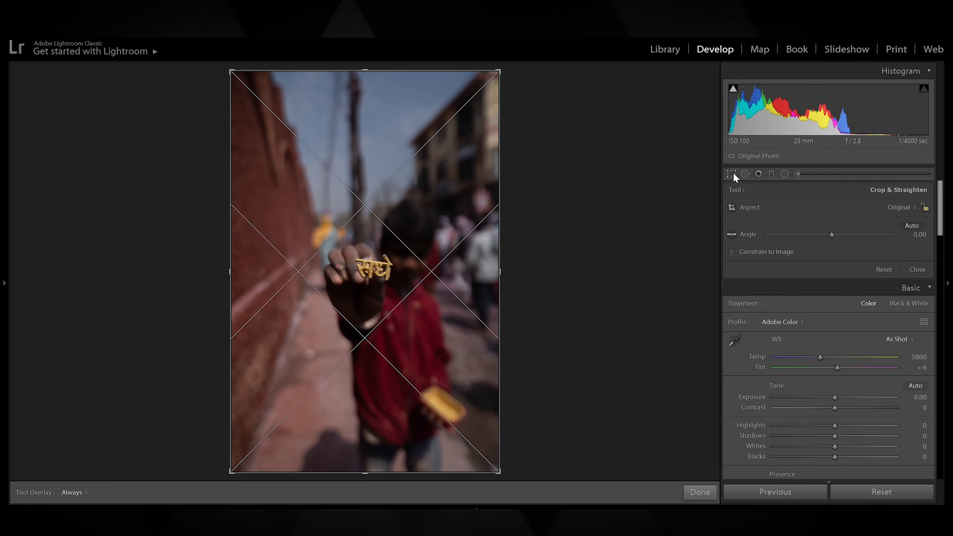
left_click(912, 207)
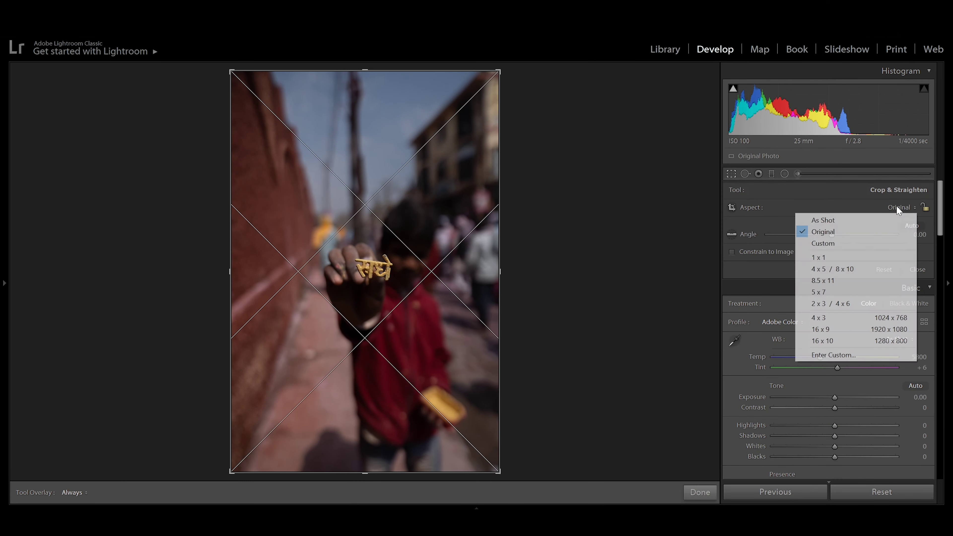
left_click(842, 269)
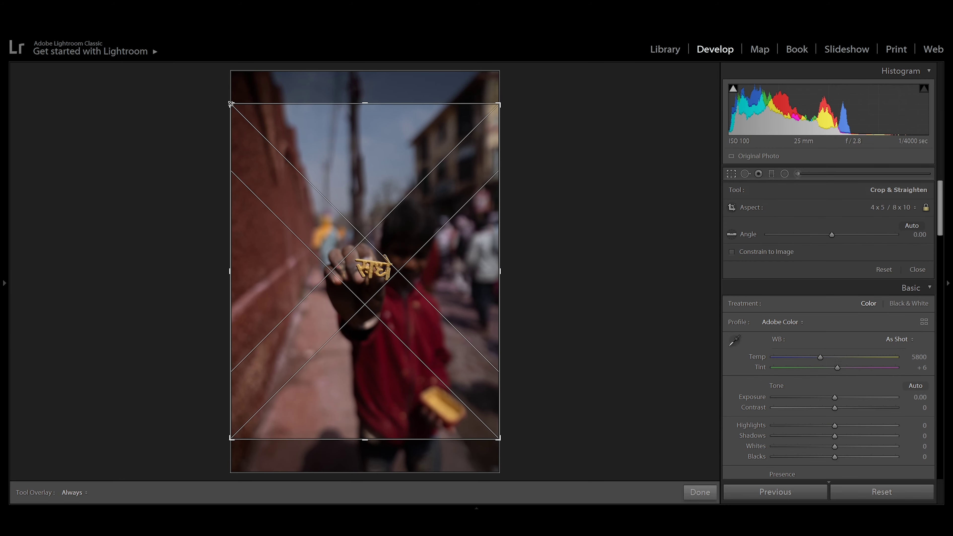
left_click_drag(231, 104, 245, 123)
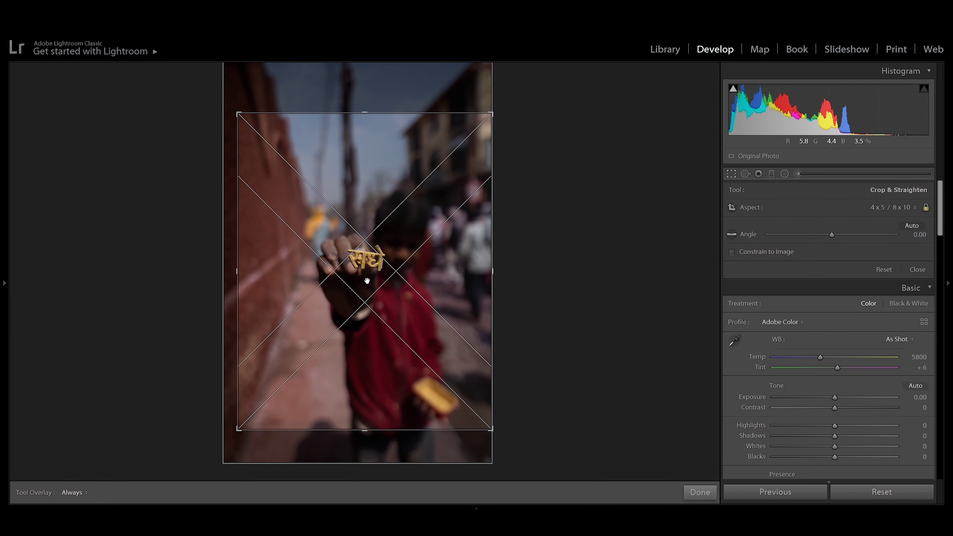
Step: Straighten the photo by 0.94° and tighten the crop around the boy's raised hand
left_click_drag(367, 281, 363, 283)
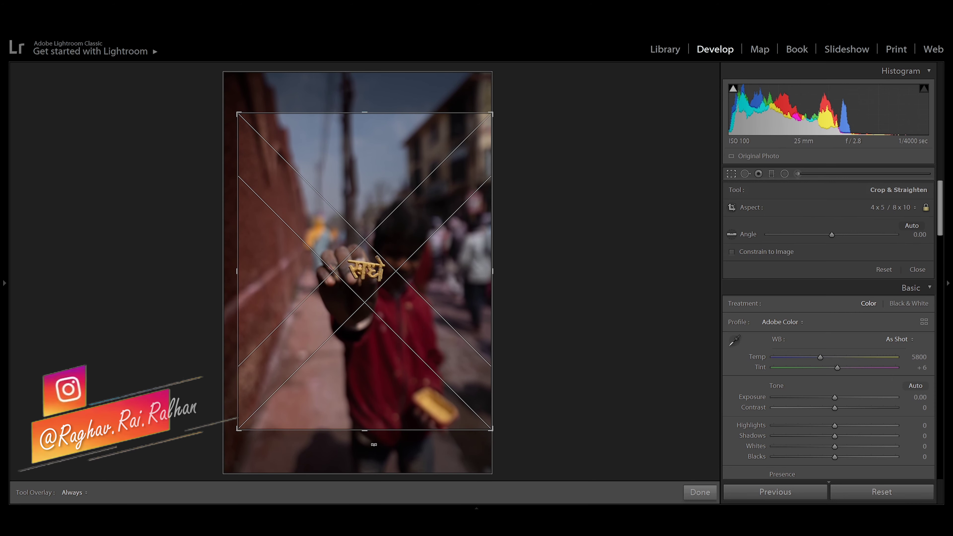
left_click_drag(374, 445, 374, 441)
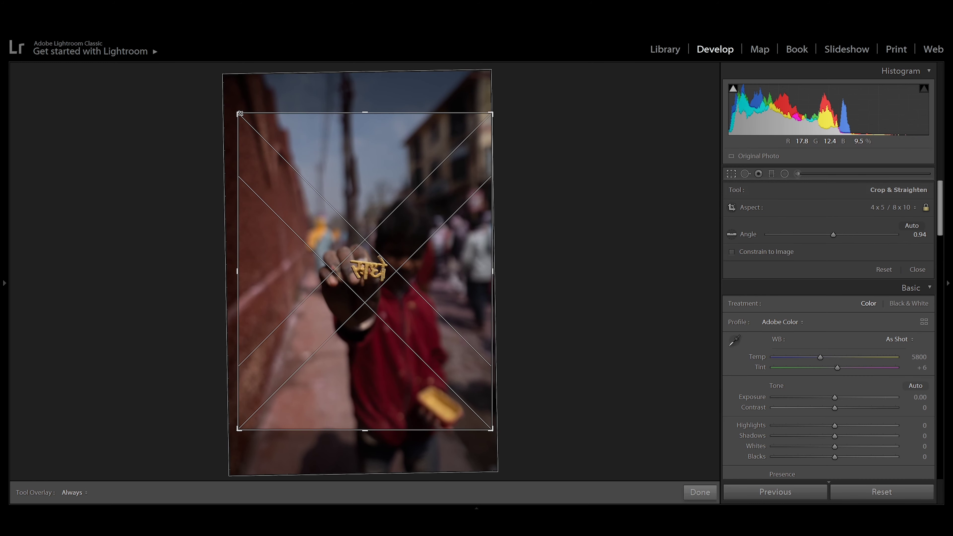
left_click_drag(240, 114, 249, 124)
left_click_drag(369, 280, 364, 289)
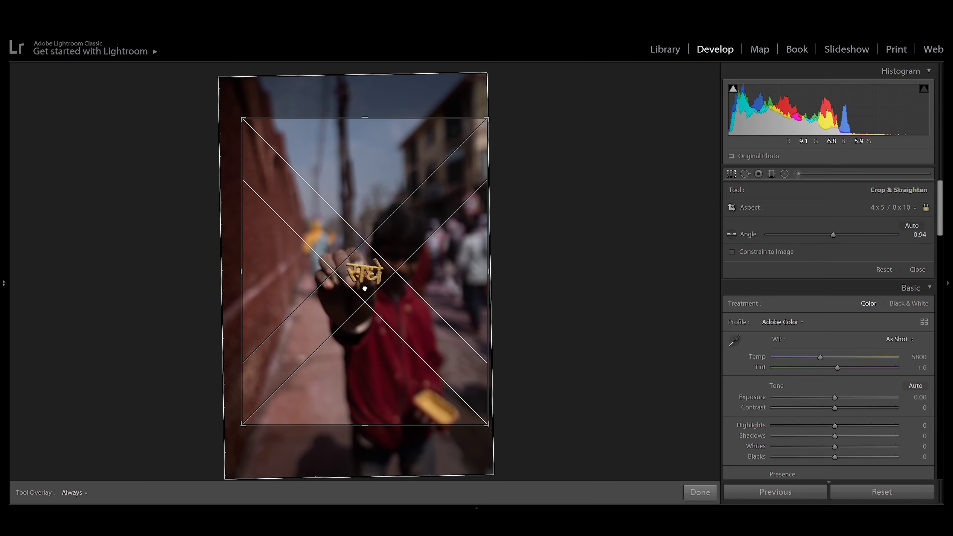
Step: Apply the crop and switch the profile to Adobe Landscape
left_click(698, 493)
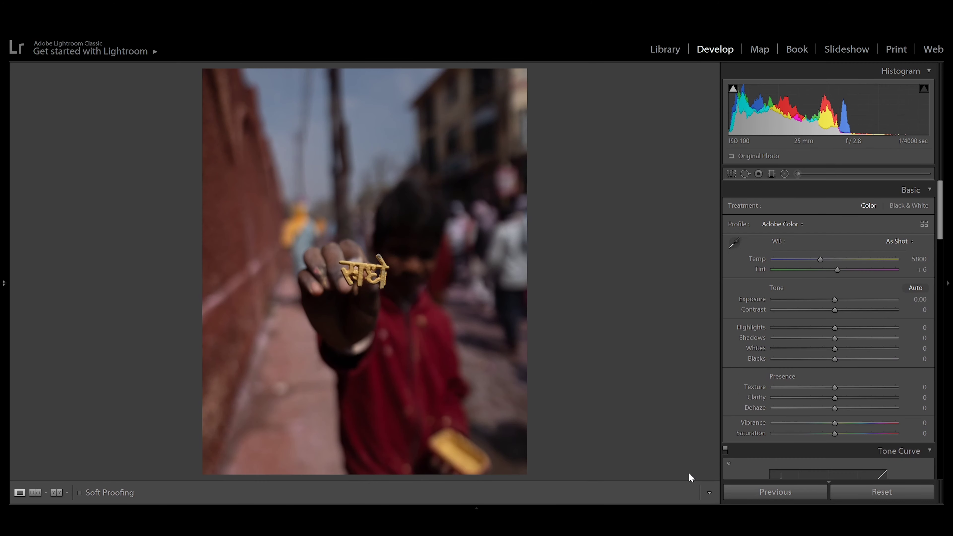
left_click(774, 224)
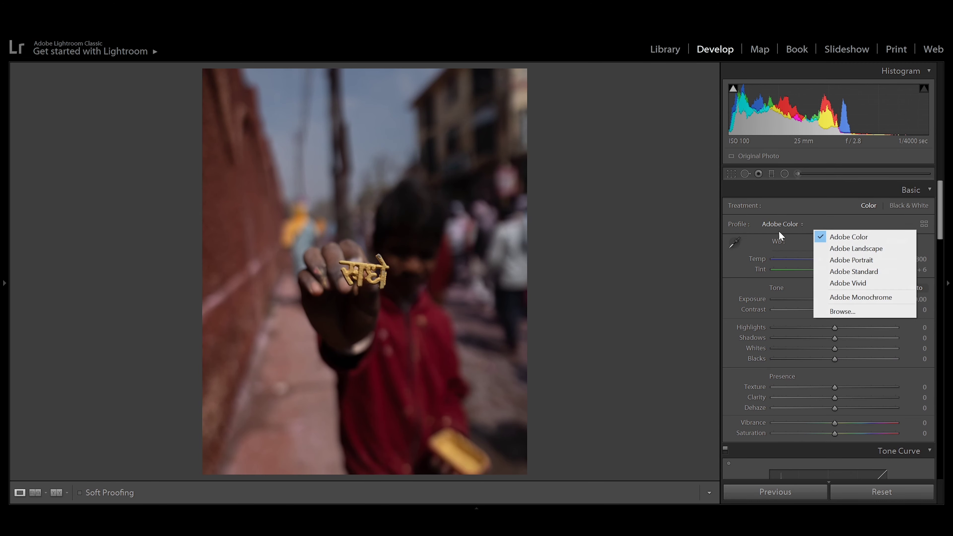
left_click(852, 248)
Step: Warm the white balance, trying Temp 7100 and Cloudy before settling on Shade (7500, Tint +10)
type("7100")
key("Return")
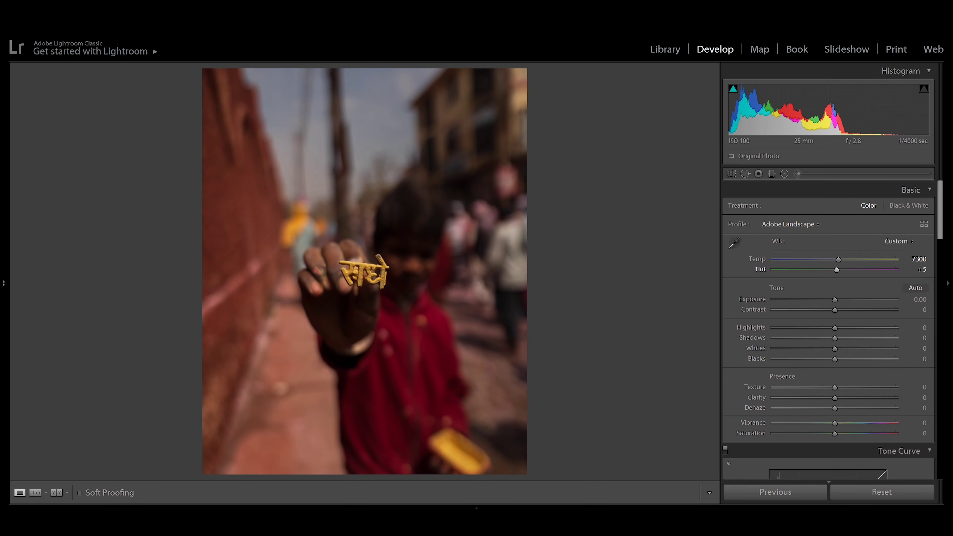
left_click_drag(837, 270, 832, 269)
left_click(891, 241)
left_click(870, 288)
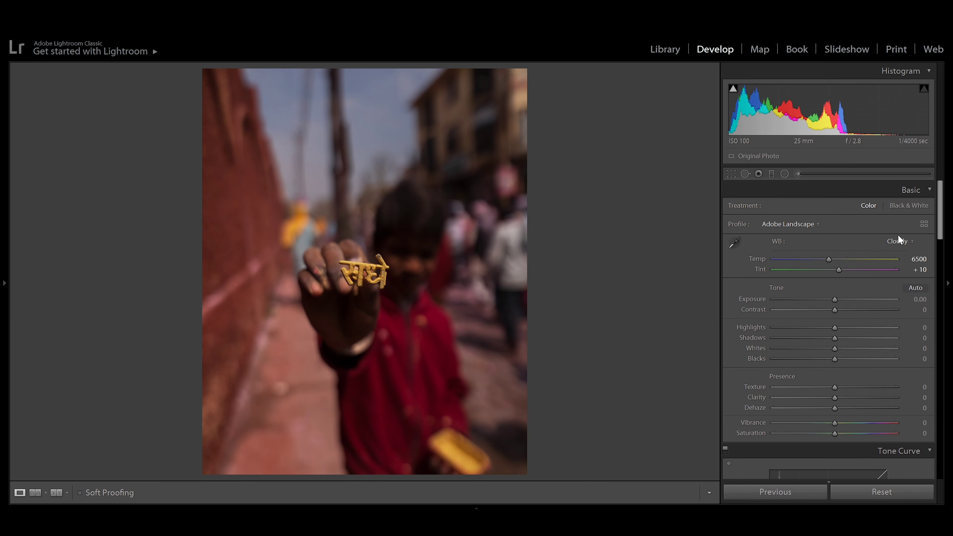
left_click(898, 243)
left_click(876, 300)
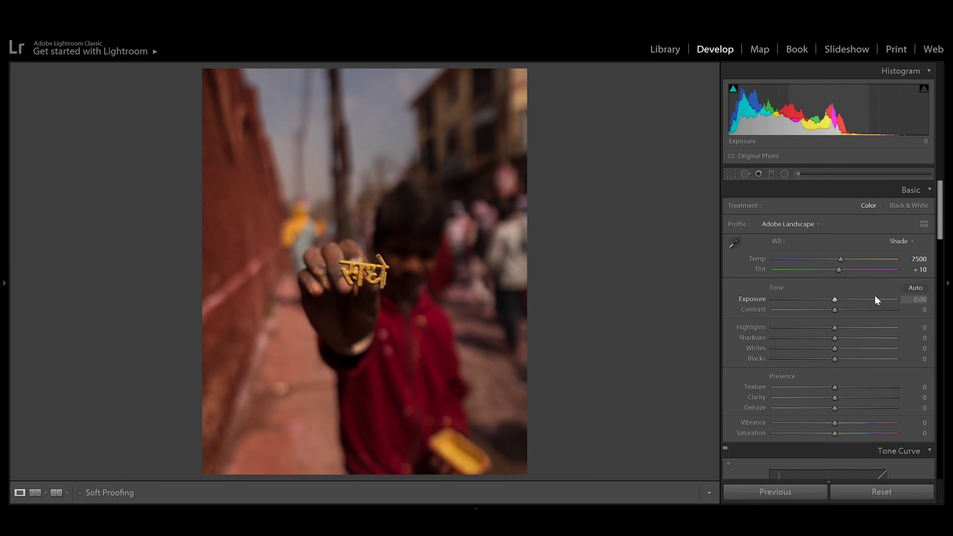
Step: Set exposure to +0.50 and contrast to +24
left_click(919, 299)
type("0.3")
key("Return")
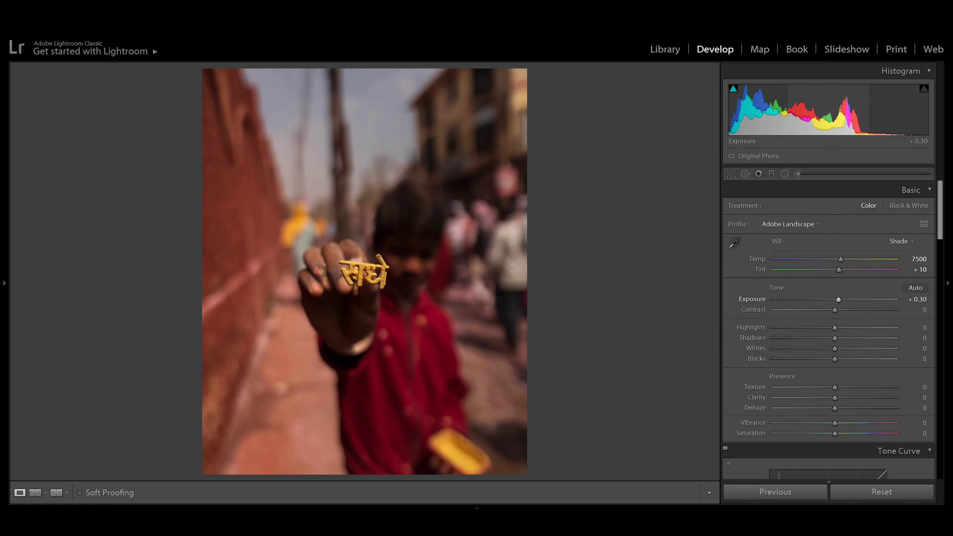
type("0.5")
key("Return")
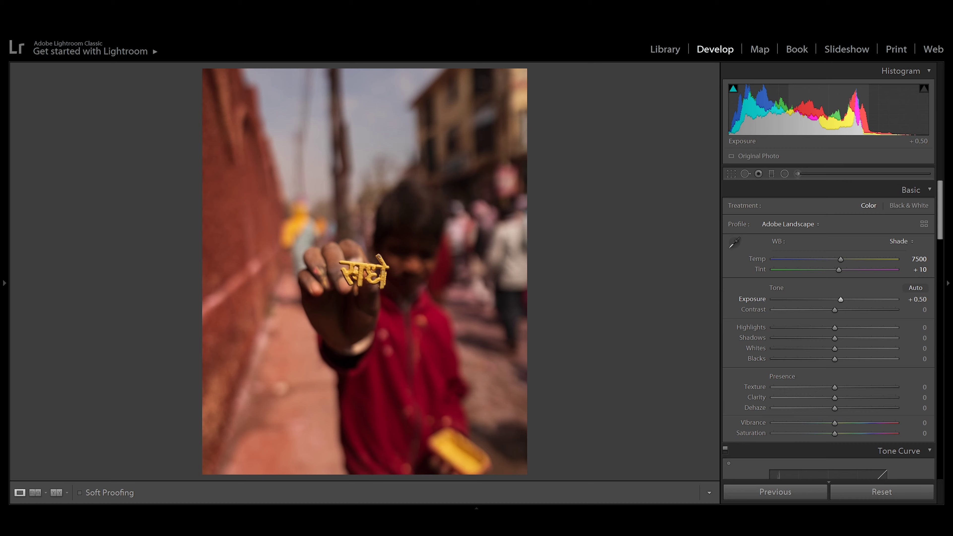
mouse_move(834, 310)
left_mouse_down()
mouse_move(848, 310)
mouse_move(704, 331)
left_mouse_up()
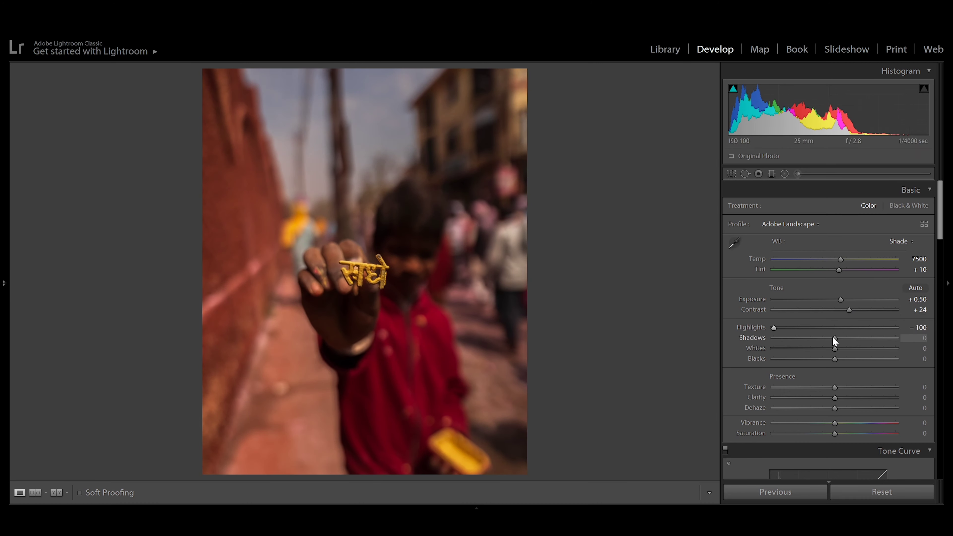
Step: Set highlights −100, shadows +100, whites −10, vibrance +57 and saturation −10
left_click_drag(836, 338, 912, 340)
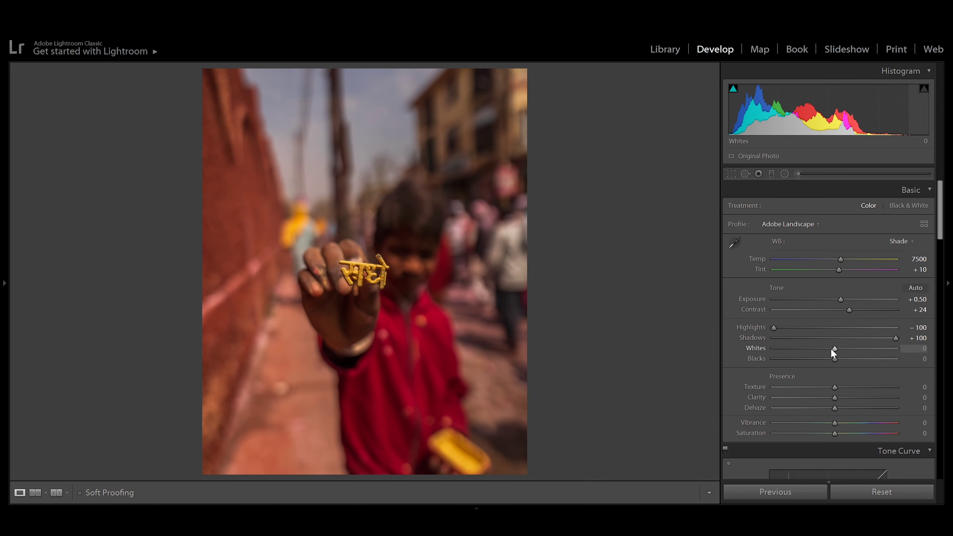
left_click_drag(828, 350, 827, 350)
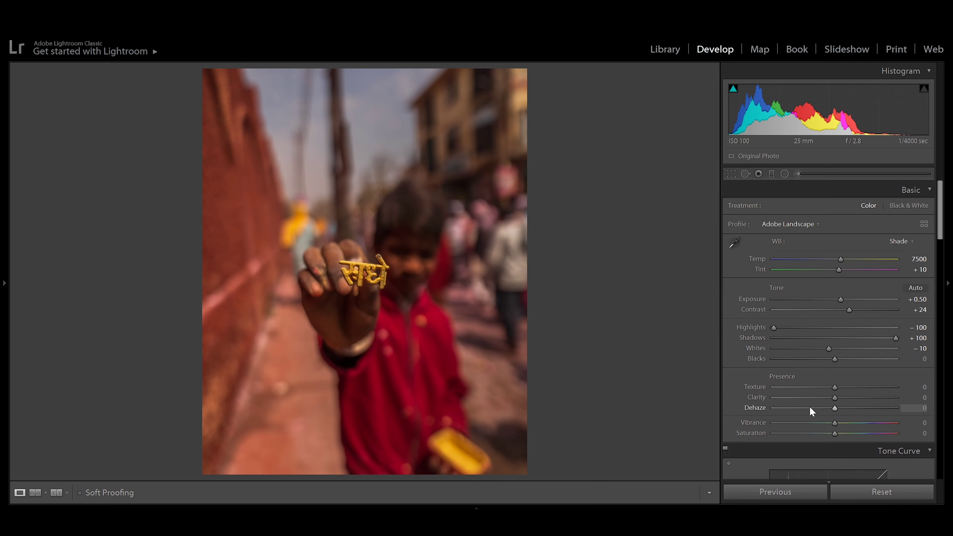
scroll(900, 262, "down", 5)
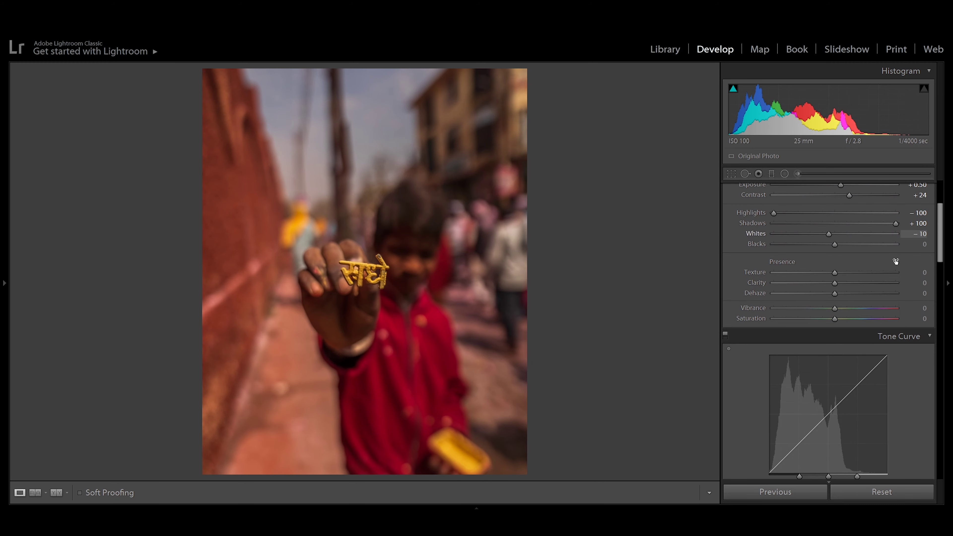
left_click_drag(864, 308, 830, 319)
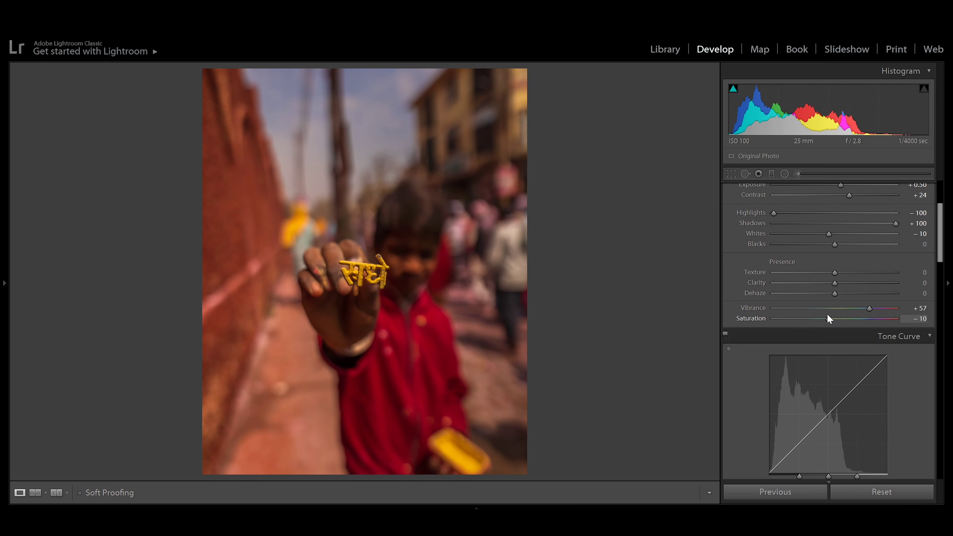
mouse_move(943, 232)
left_mouse_down()
mouse_move(942, 266)
mouse_move(939, 164)
left_mouse_up()
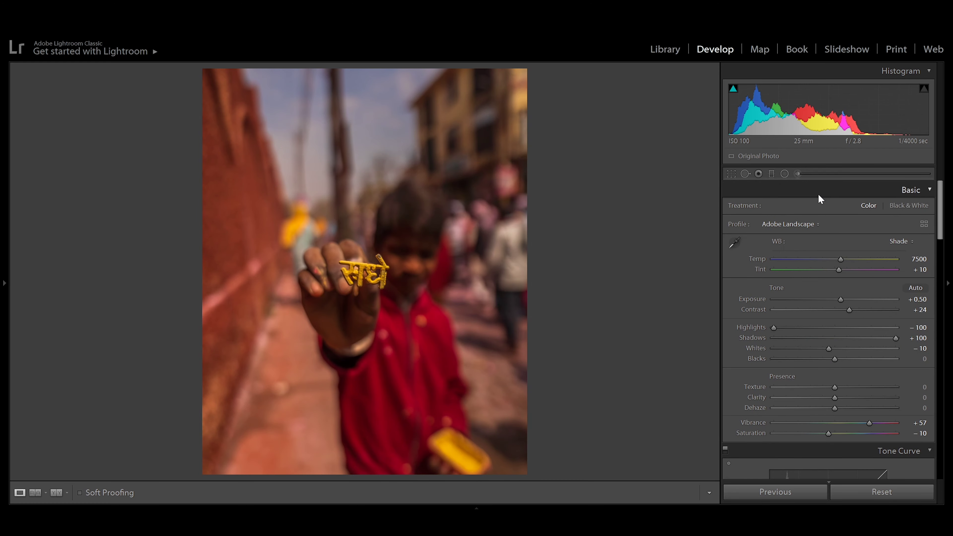
Step: Add a Portrait background radial filter as an oval over the boy's face and hand
left_click(785, 174)
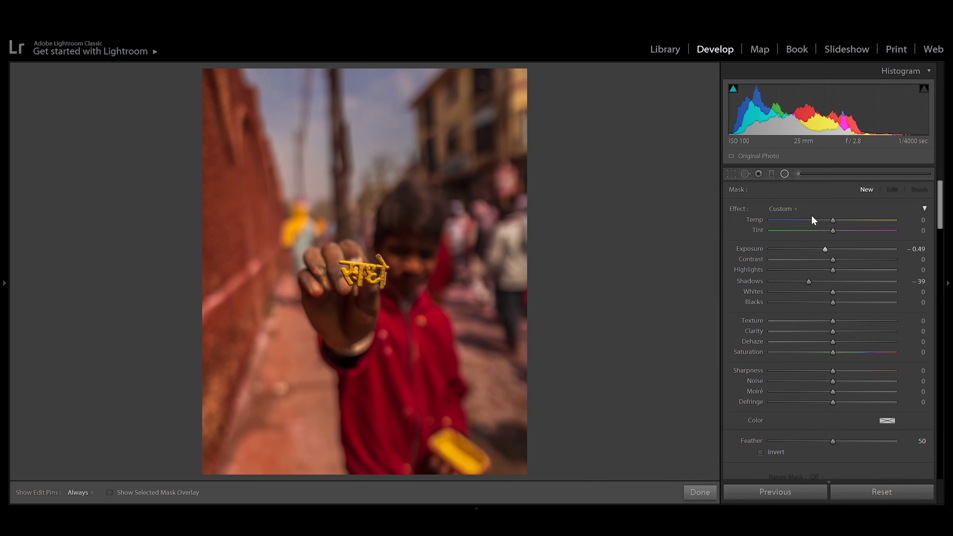
left_click(783, 209)
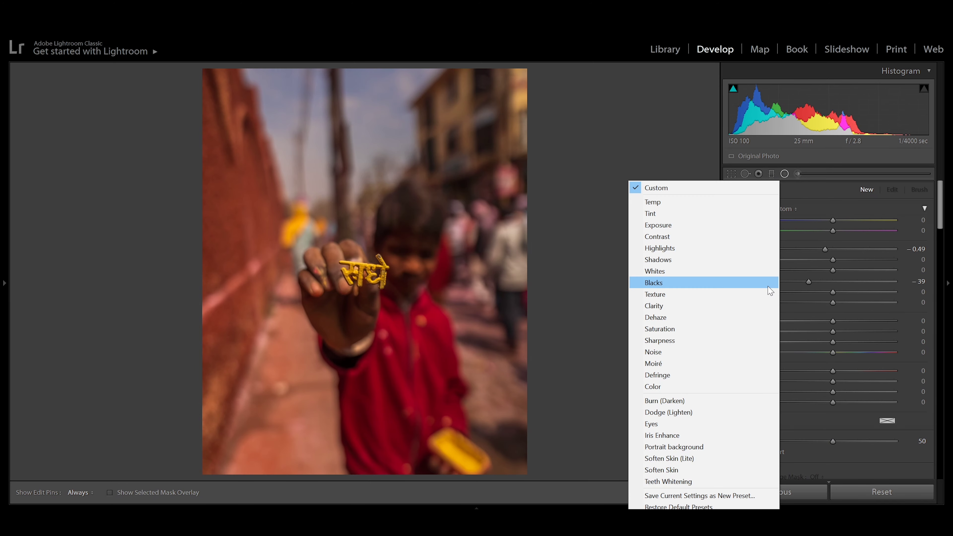
left_click(691, 446)
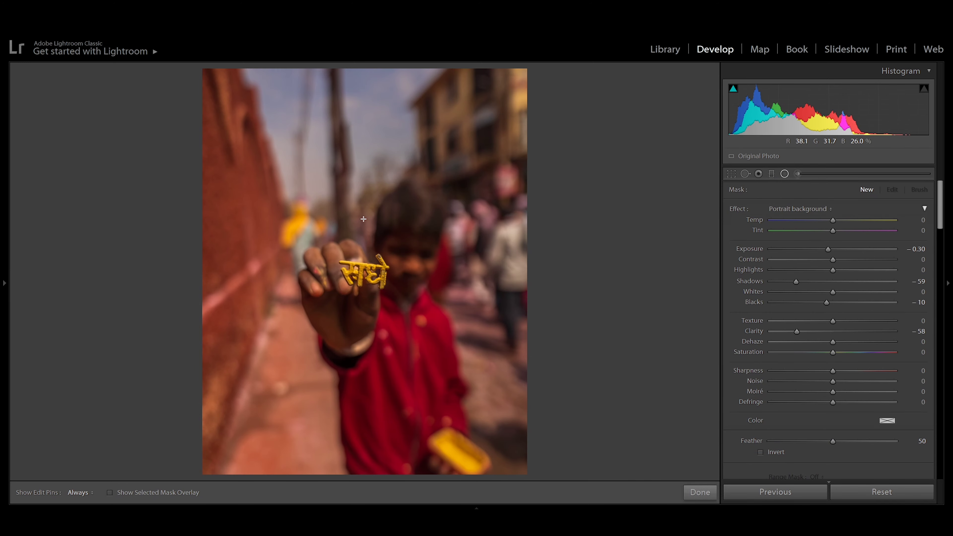
left_click_drag(363, 219, 468, 354)
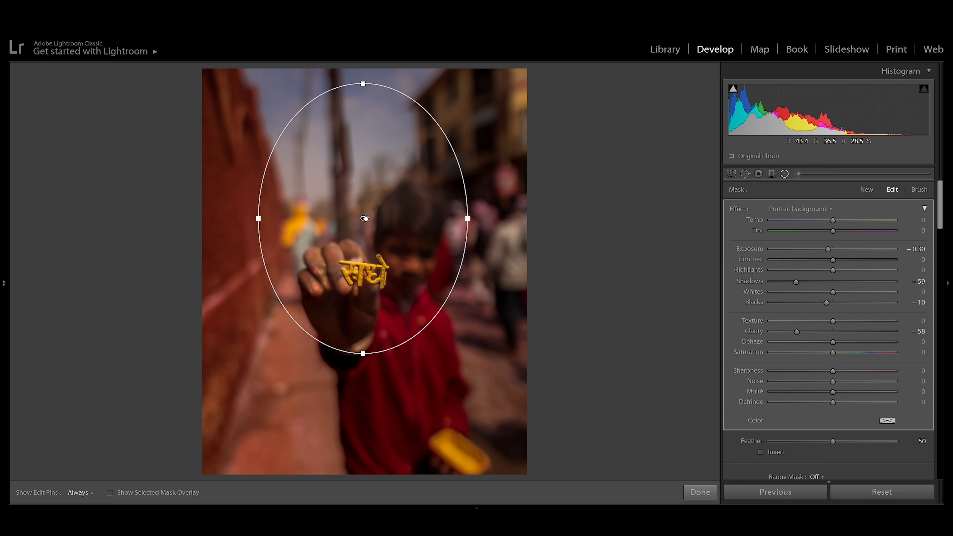
left_click_drag(364, 218, 369, 277)
Step: Tilt, reposition and stretch the ellipse taller and wider around the child and pendant
left_click_drag(393, 415, 428, 404)
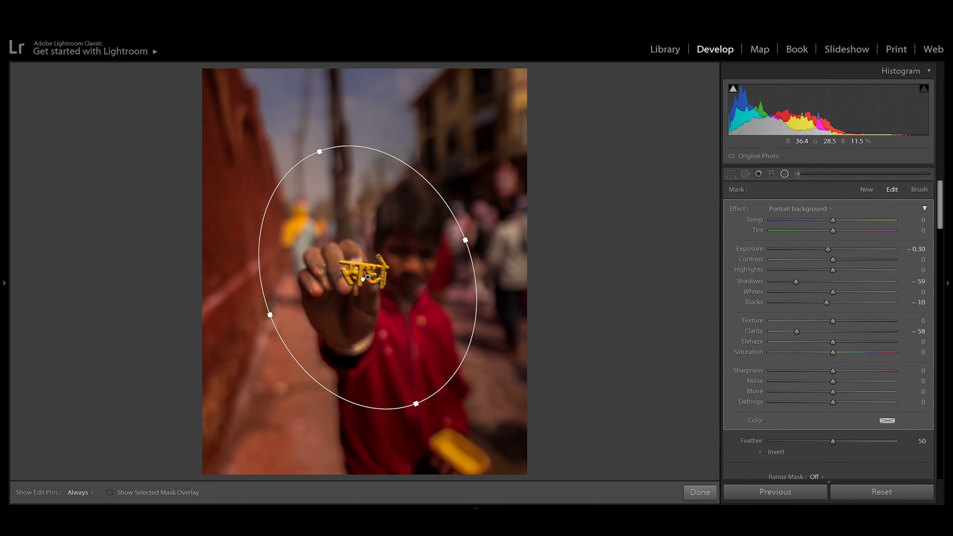
left_click_drag(363, 279, 376, 297)
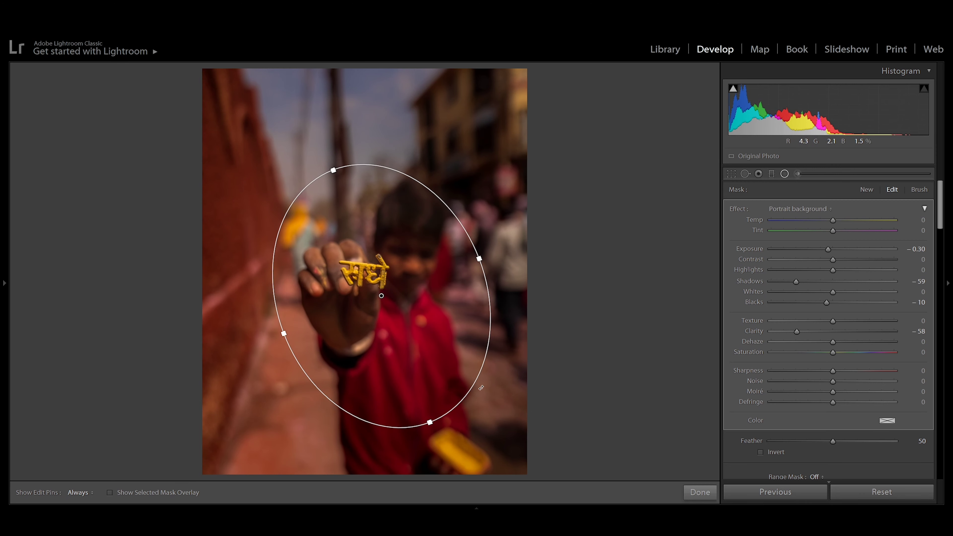
left_click_drag(430, 423, 435, 437)
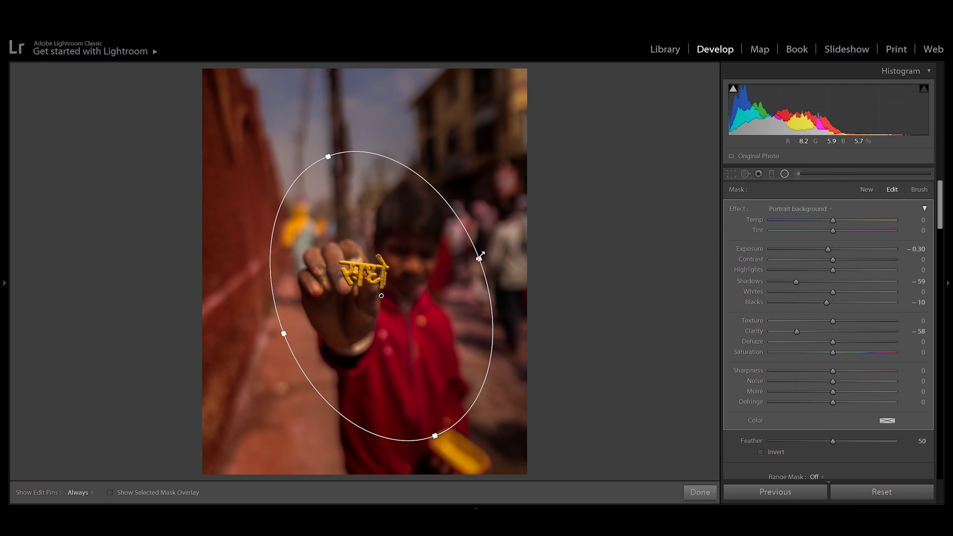
left_click_drag(479, 257, 484, 253)
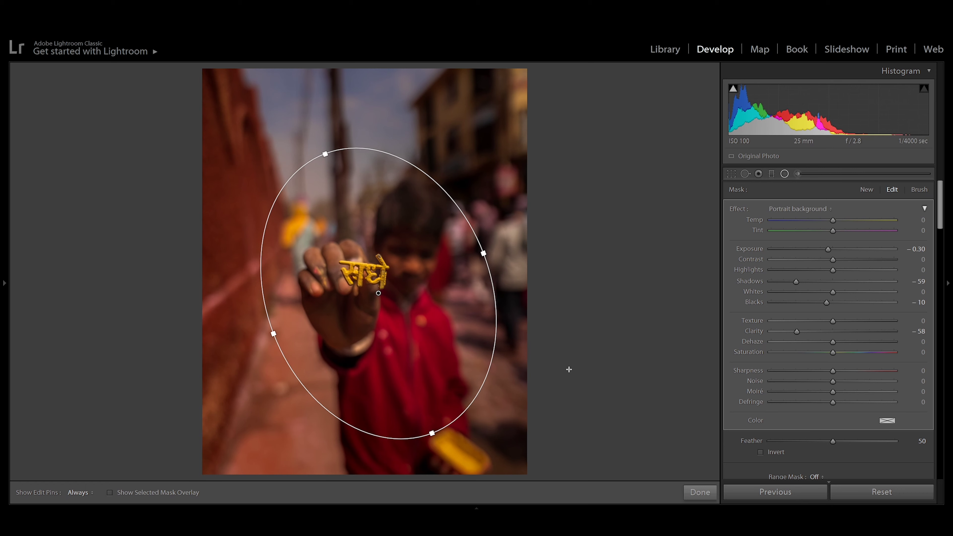
Step: Set the background mask to Shadows −100, Contrast 20, Dehaze 22 and Blacks 20
left_click(773, 452)
left_click_drag(796, 282, 755, 285)
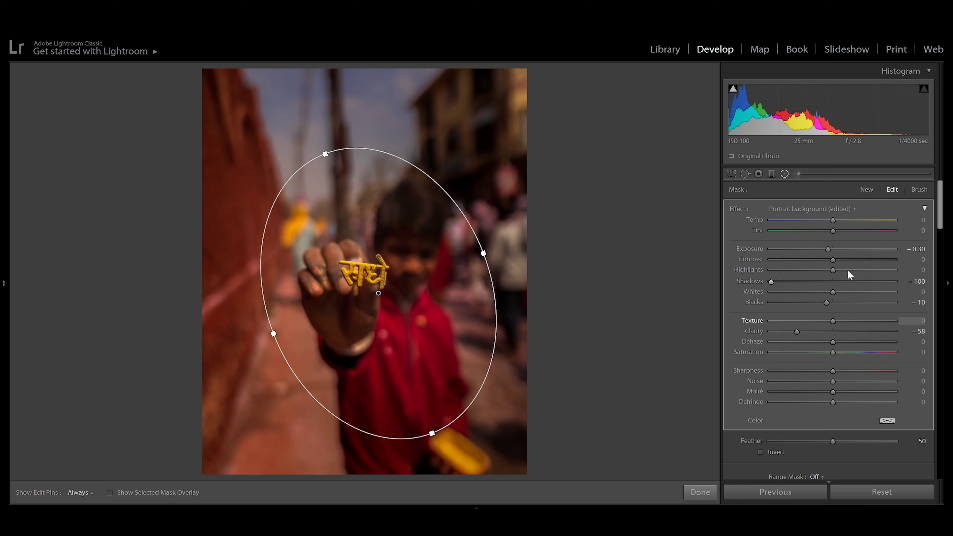
left_click_drag(833, 259, 846, 260)
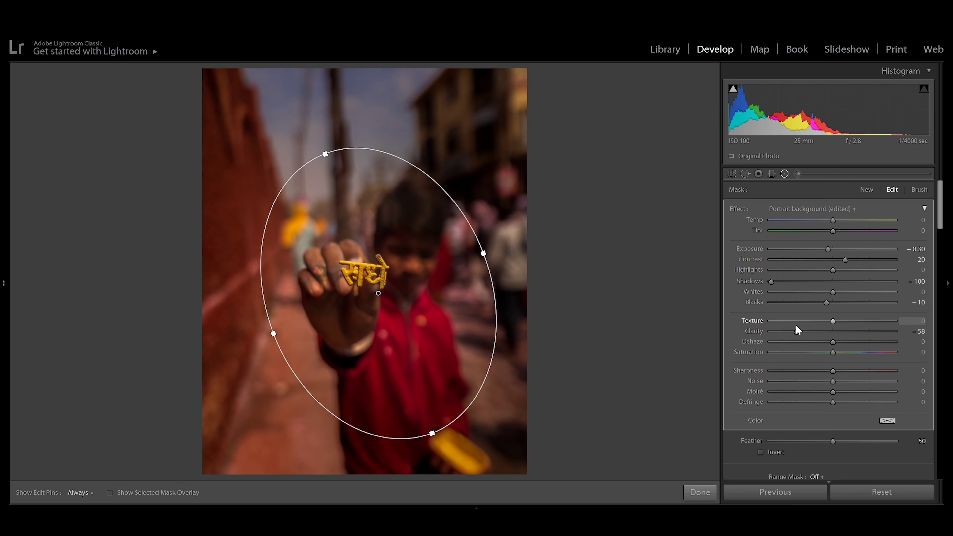
left_click_drag(833, 342, 847, 342)
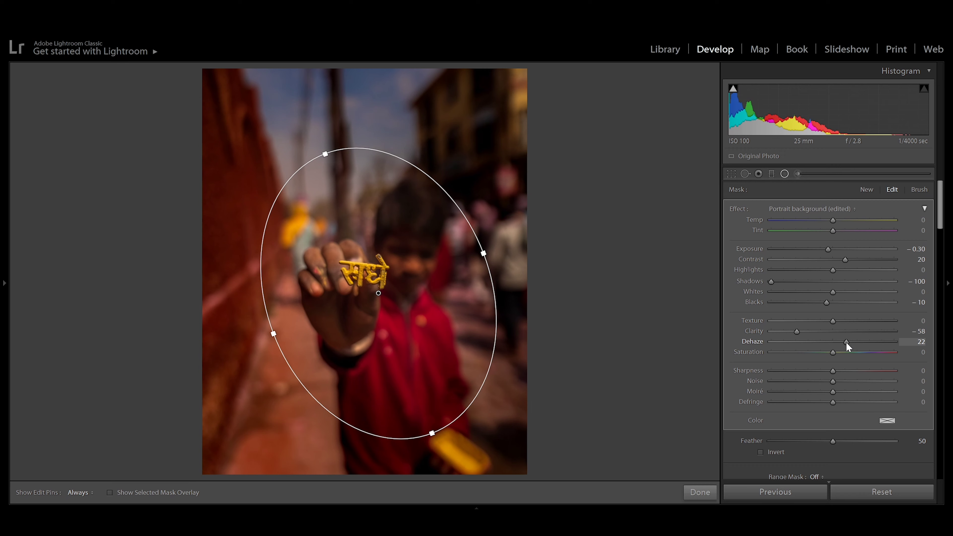
left_click(844, 305)
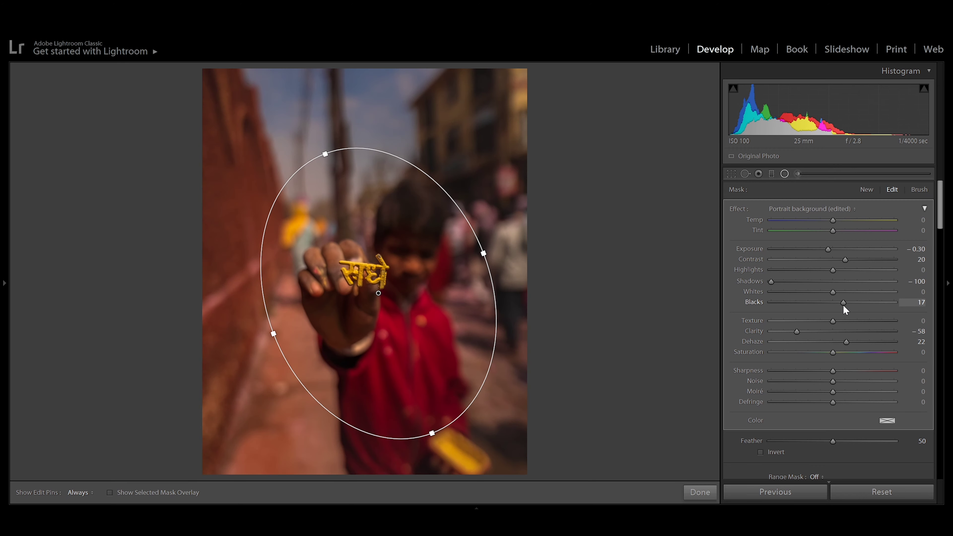
Step: Set the background mask exposure to −0.70, after trying −0.90 and −0.50, and apply it
left_click(915, 249)
type("-0.9")
key("Return")
type("-0.5")
key("Return")
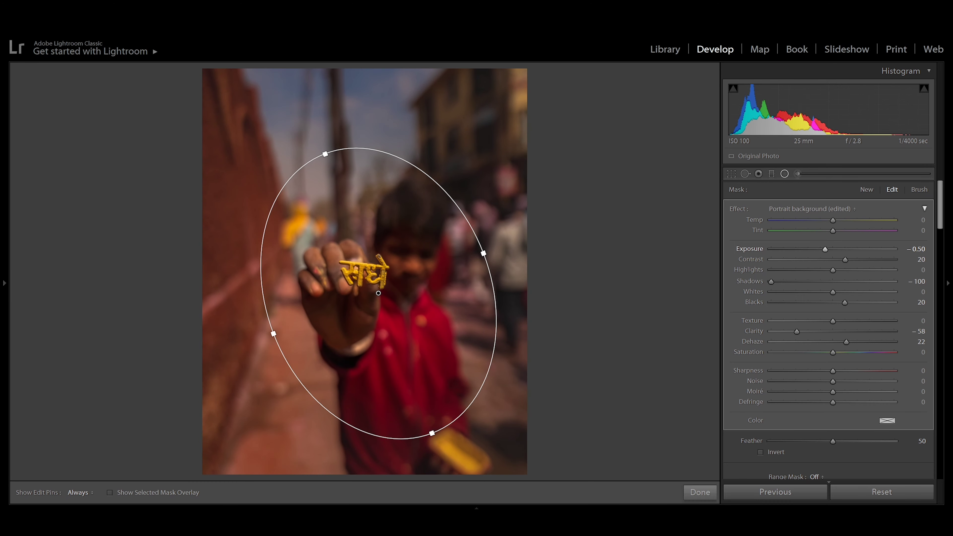
type("-0.7")
key("Return")
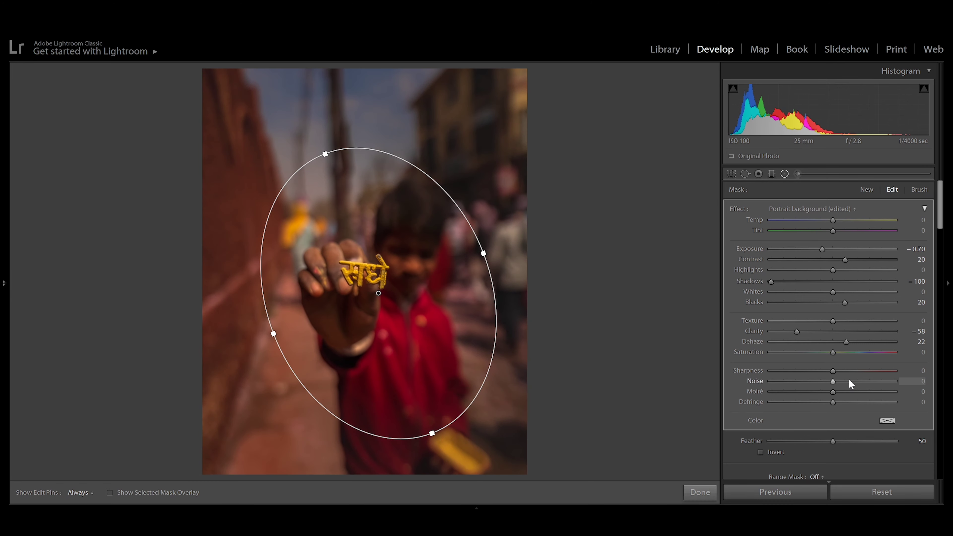
left_click(700, 493)
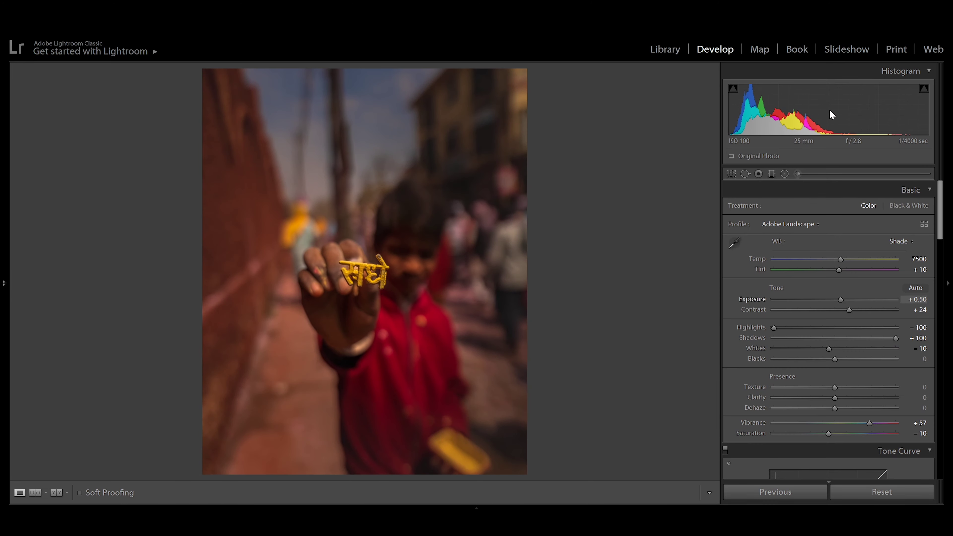
Step: Add a Clarity-preset radial mask as a small ellipse on the gold pendant
left_click(784, 174)
left_click(824, 209)
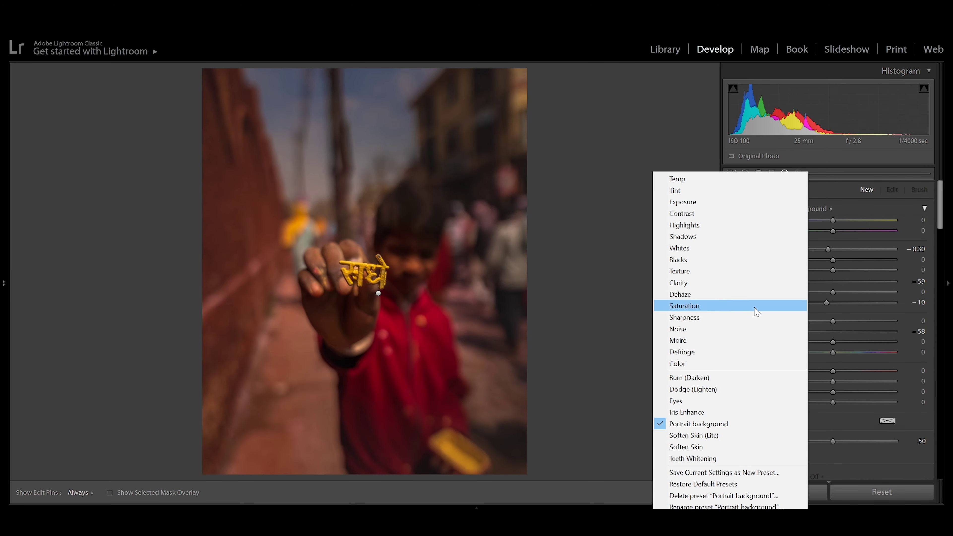
left_click(699, 284)
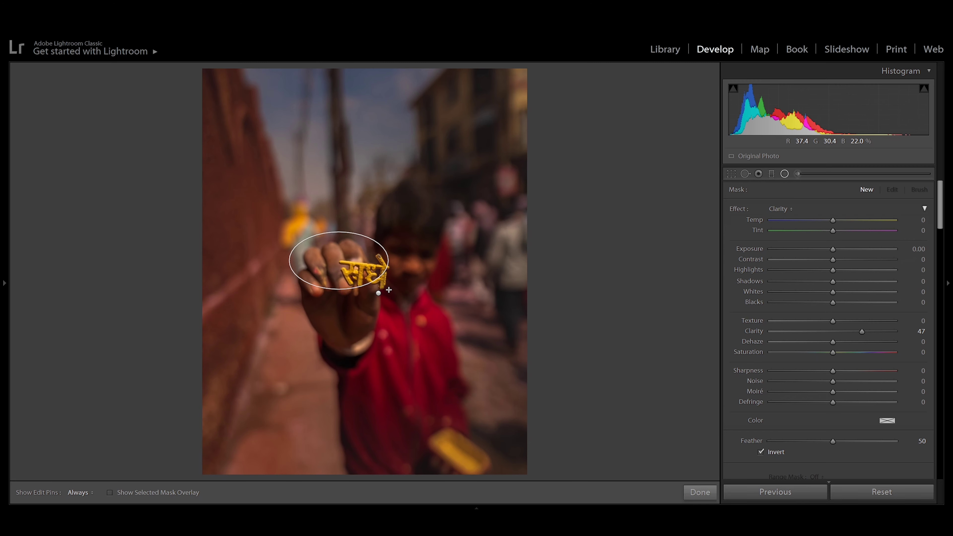
mouse_move(355, 264)
left_mouse_down()
mouse_move(368, 284)
mouse_move(328, 272)
left_mouse_up()
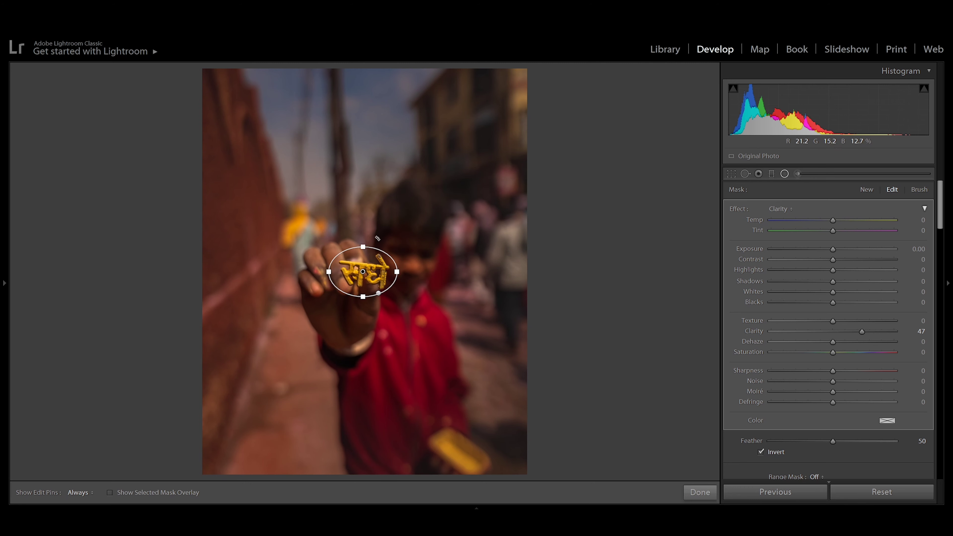
left_click_drag(366, 275, 370, 274)
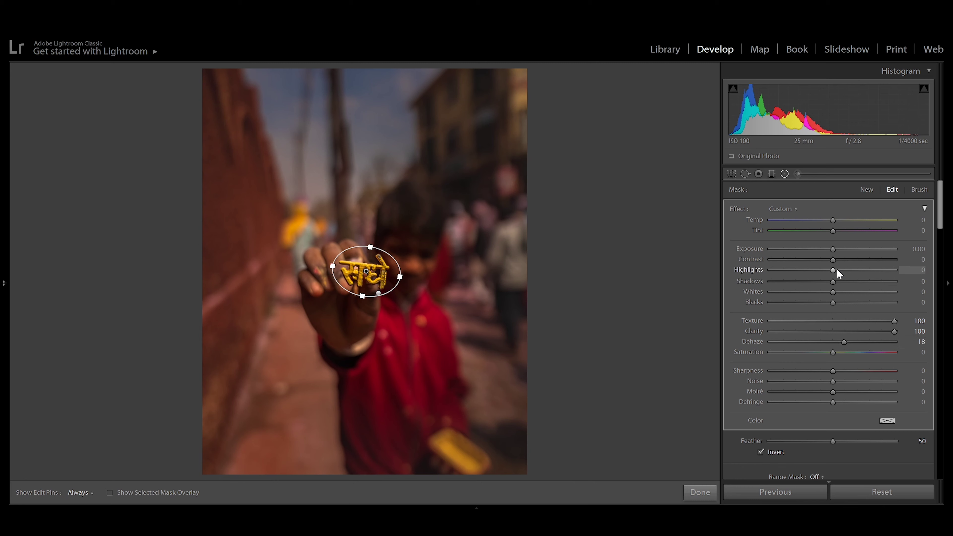
Step: Adjust the pendant mask's highlights, lower shadows to 34, and apply the mask
double_click(829, 271)
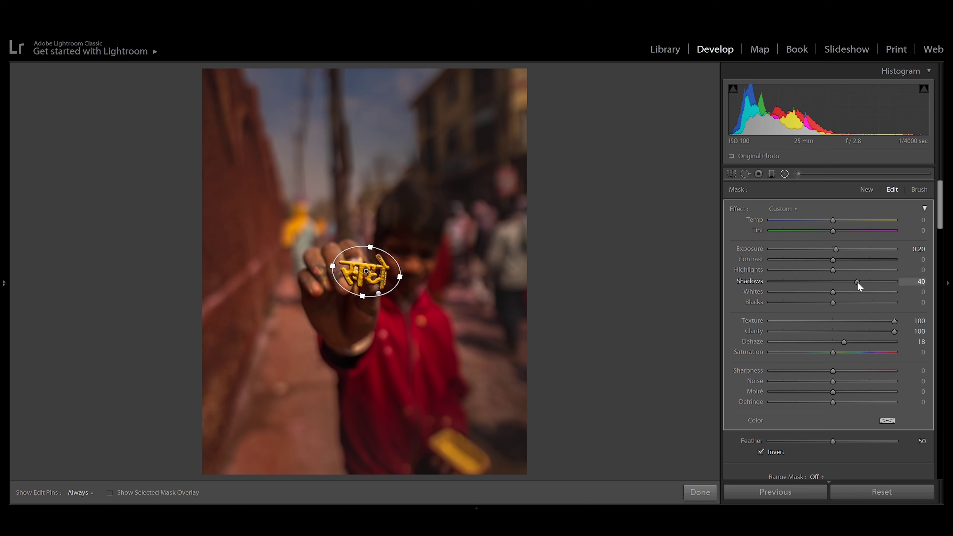
left_click_drag(857, 281, 817, 269)
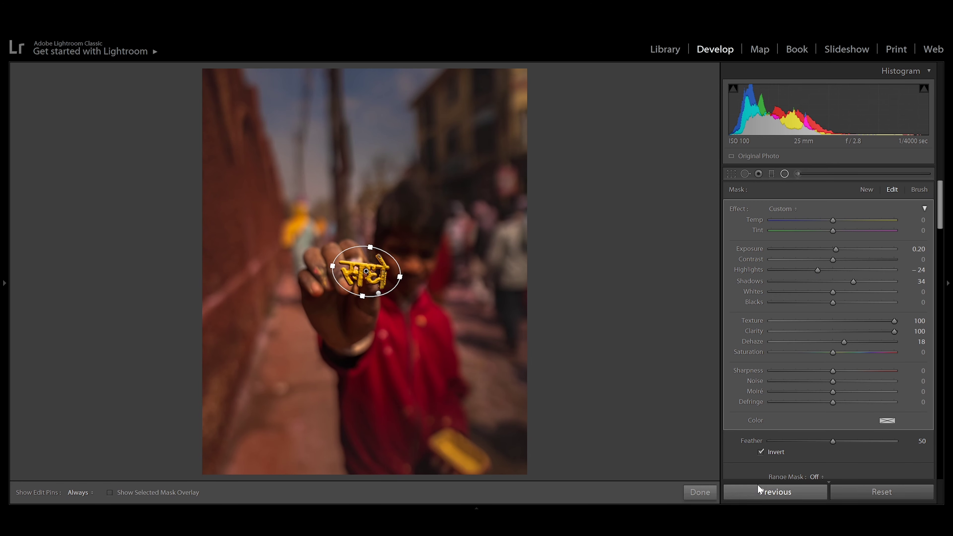
left_click(701, 492)
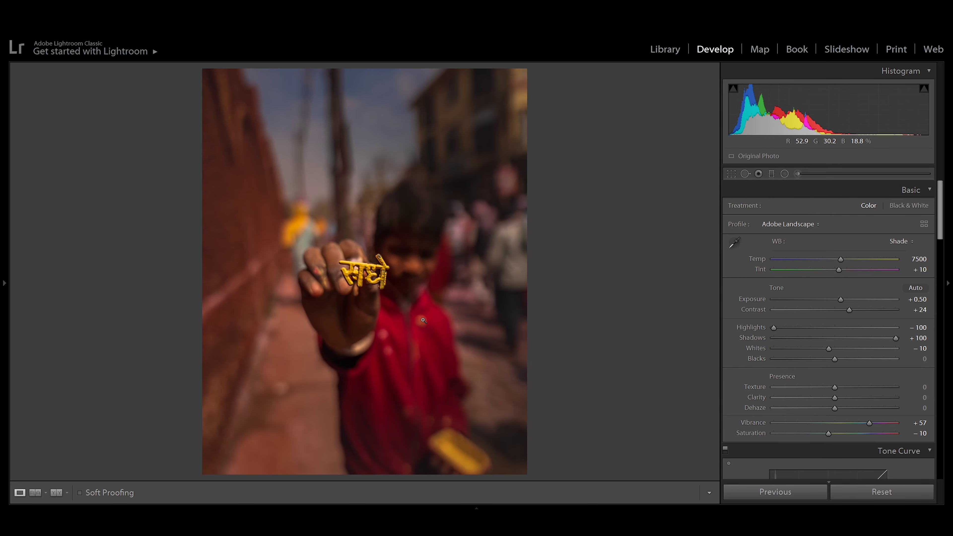
Step: Choose the adjustment brush with the Burn (Darken) effect preset
left_click(798, 174)
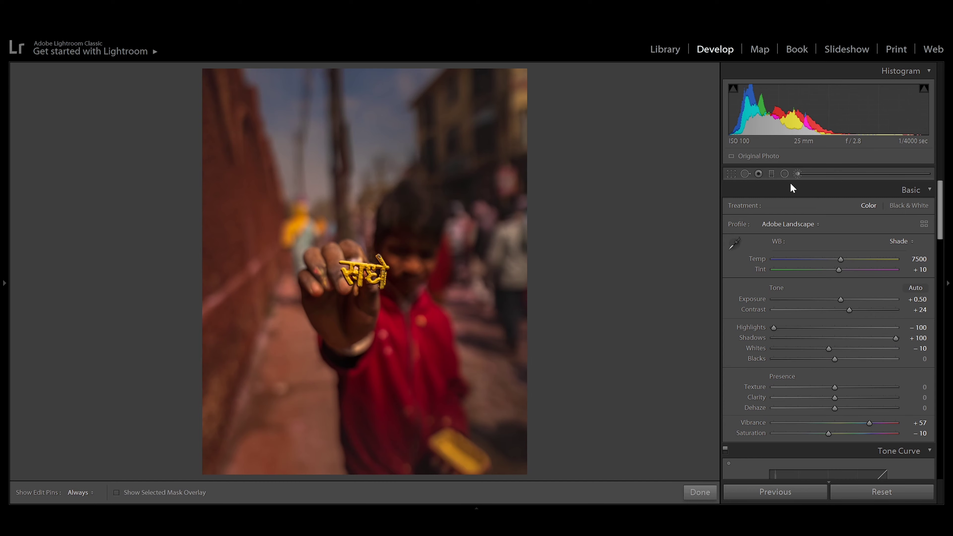
left_click(781, 209)
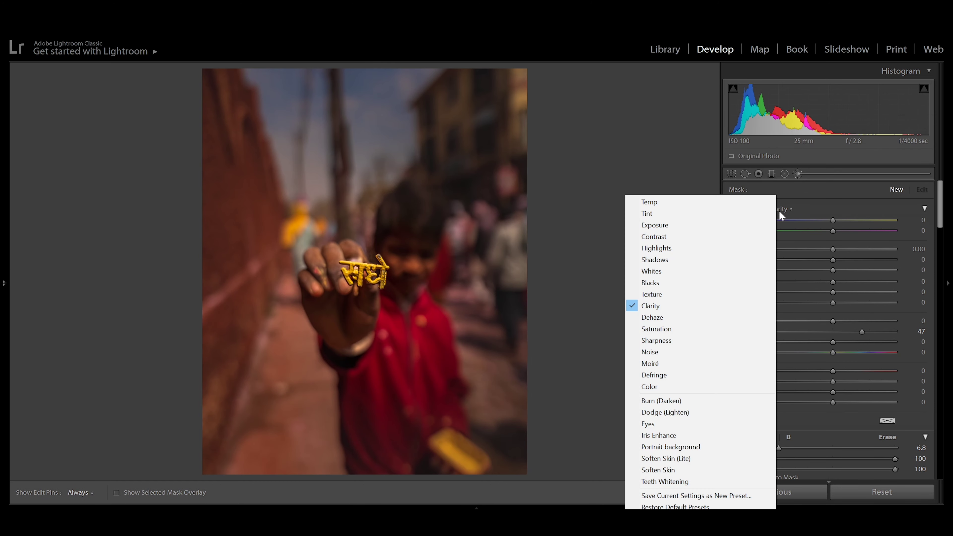
left_click(672, 402)
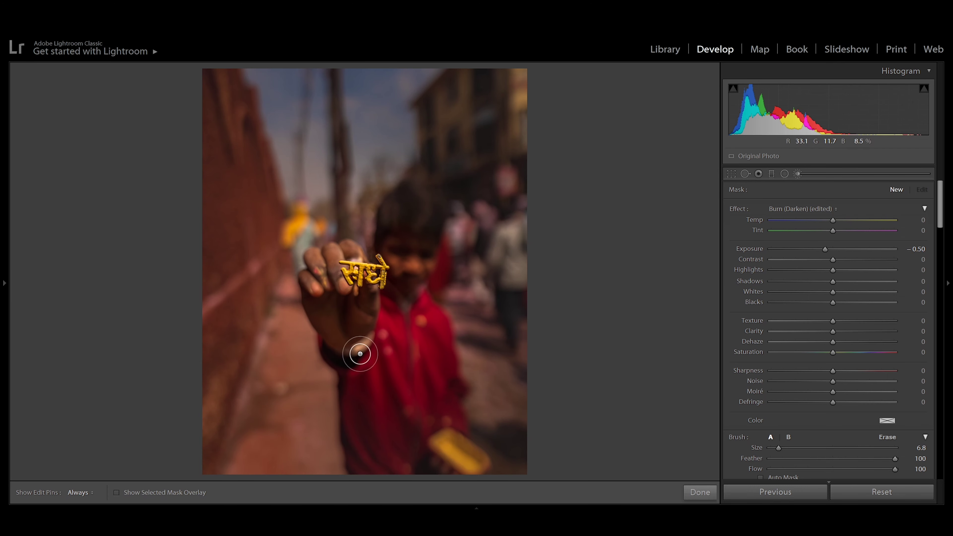
Step: Zoomed in with the mask overlay on, burn the hand and the stem below the pendant
key("z")
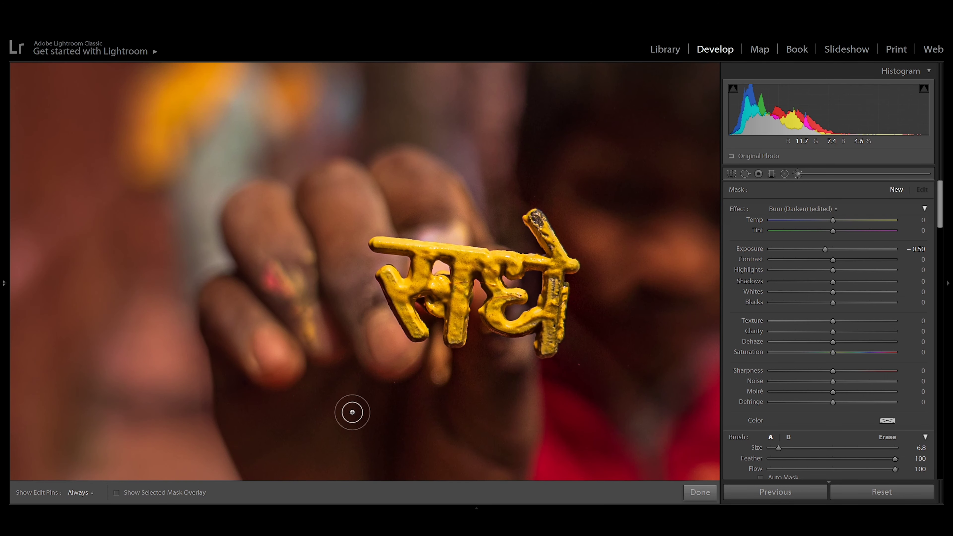
key("h")
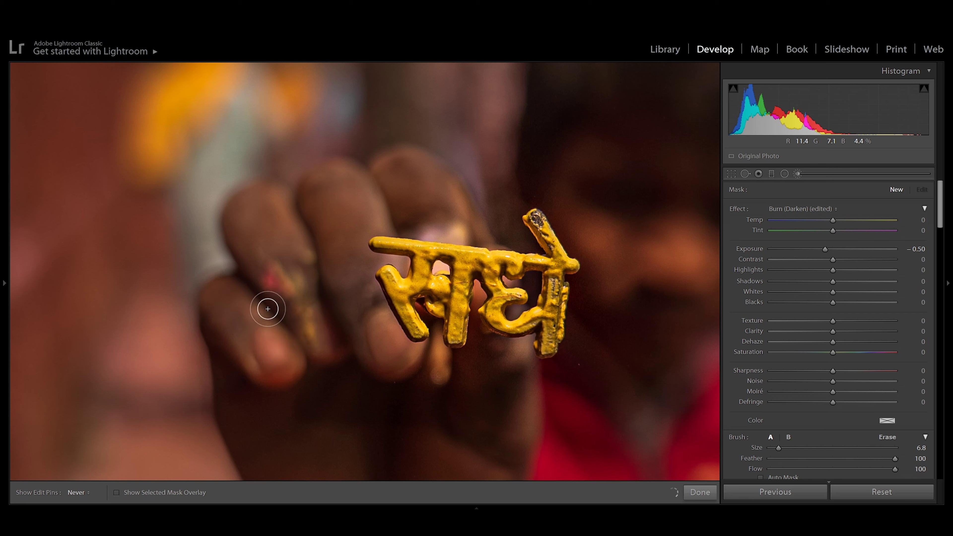
left_click(141, 493)
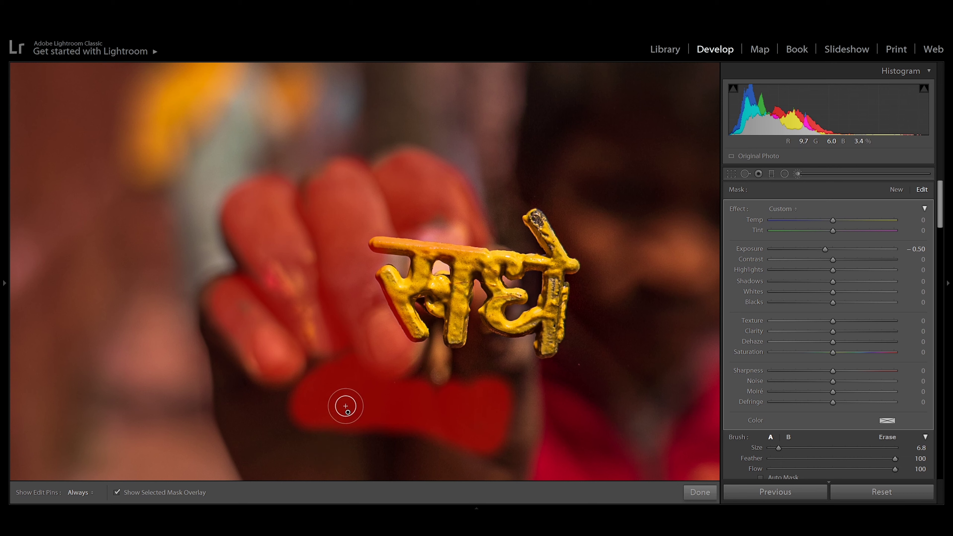
key("h")
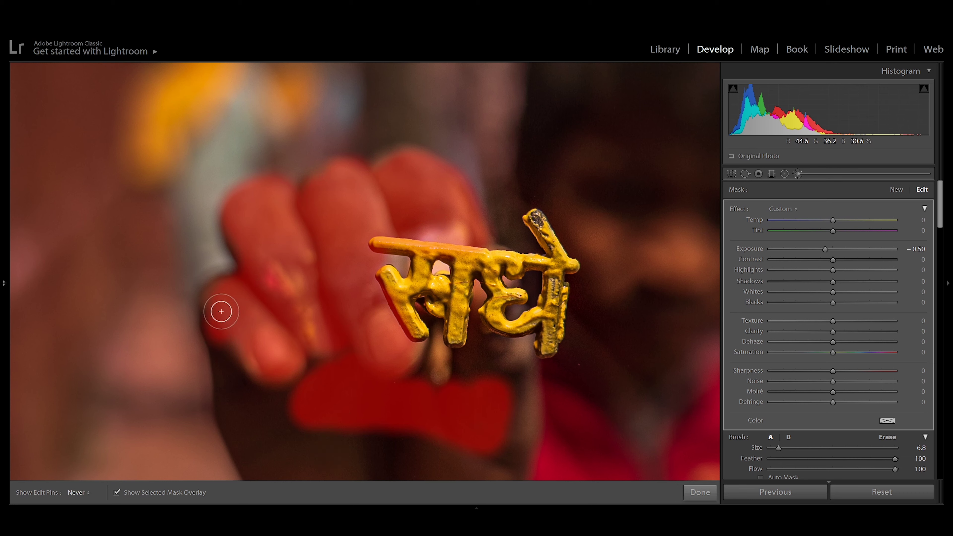
mouse_move(219, 308)
left_mouse_down()
mouse_move(268, 491)
mouse_move(254, 366)
left_mouse_up()
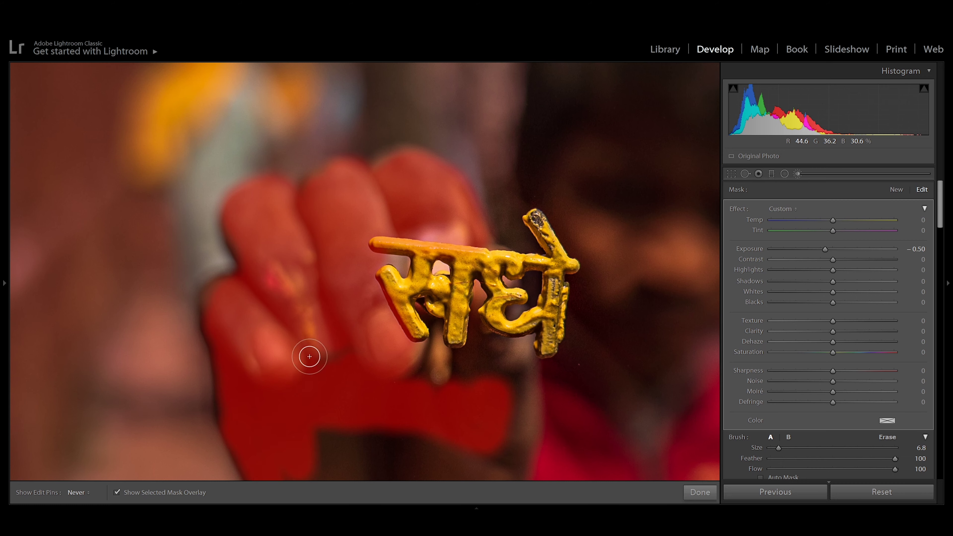
mouse_move(425, 373)
left_mouse_down()
mouse_move(508, 370)
mouse_move(476, 474)
mouse_move(372, 453)
mouse_move(478, 443)
mouse_move(340, 432)
mouse_move(334, 449)
mouse_move(315, 425)
mouse_move(389, 466)
mouse_move(493, 443)
left_mouse_up()
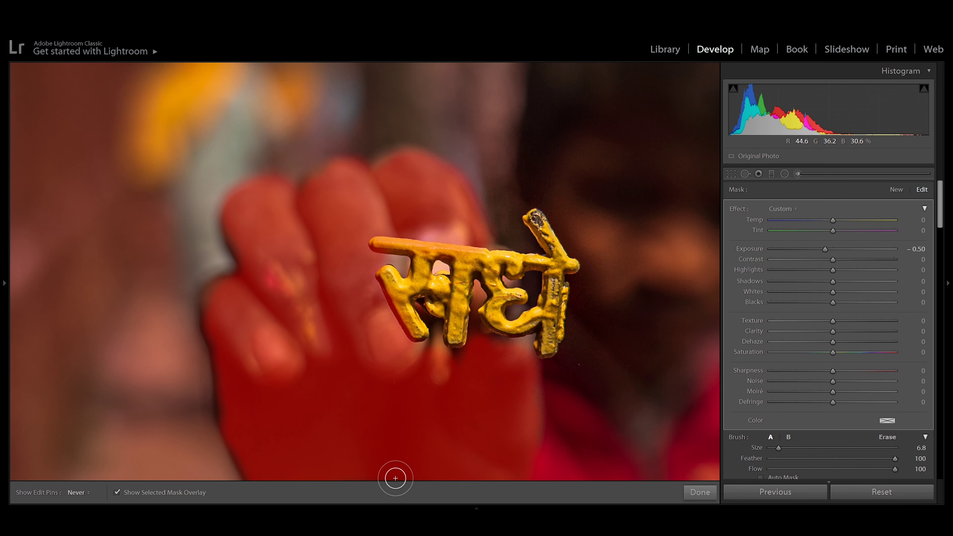
Step: Zoom in close on the child's hand
key("h")
key("z")
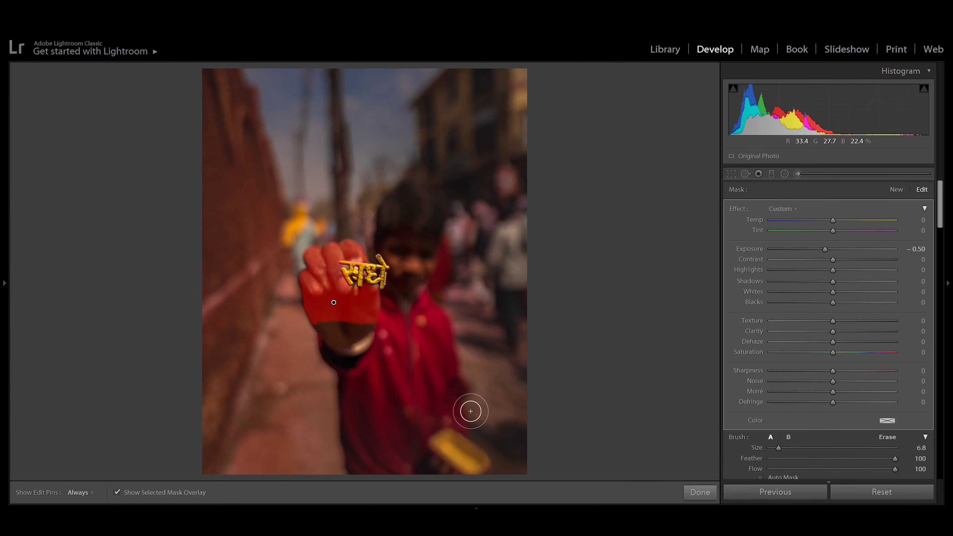
left_click(700, 492)
left_click(354, 330)
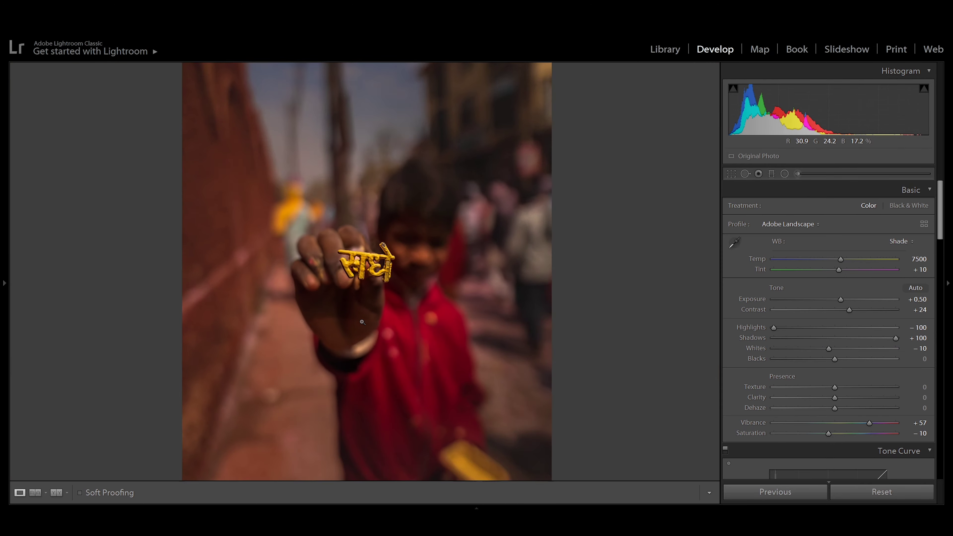
left_click(367, 323)
left_click(439, 312)
left_click(337, 333)
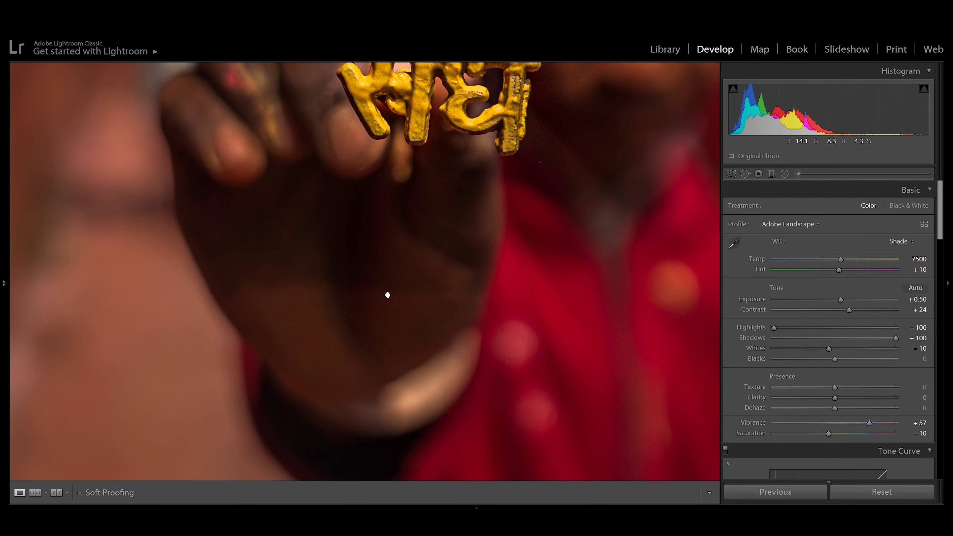
Step: Paint a new brush mask over the child's hand and check its overlay coverage
left_click(797, 173)
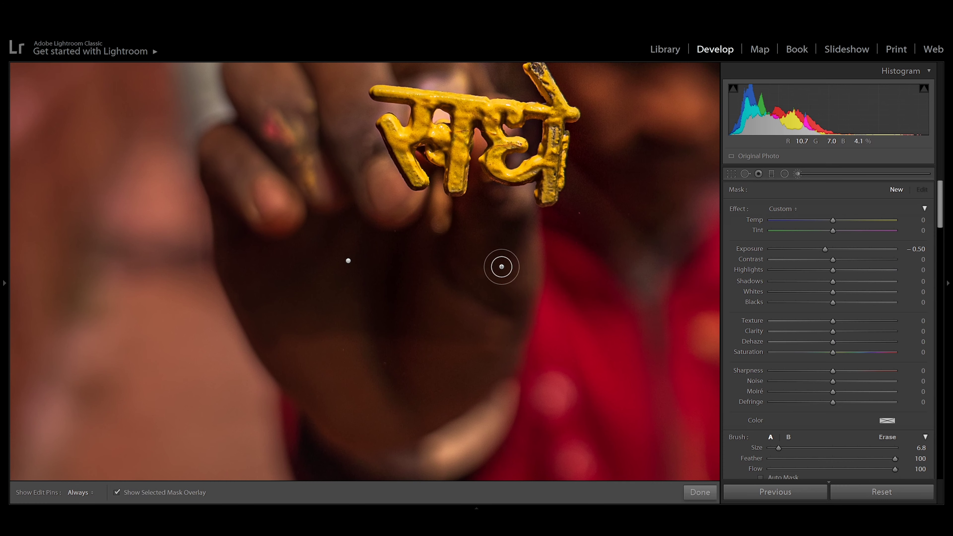
mouse_move(348, 261)
left_mouse_down()
mouse_move(357, 283)
mouse_move(306, 379)
mouse_move(276, 366)
mouse_move(361, 434)
mouse_move(378, 367)
mouse_move(379, 404)
mouse_move(378, 347)
mouse_move(495, 340)
mouse_move(484, 383)
mouse_move(368, 438)
mouse_move(424, 357)
mouse_move(472, 371)
mouse_move(439, 364)
mouse_move(427, 387)
mouse_move(306, 347)
mouse_move(241, 255)
mouse_move(249, 283)
mouse_move(226, 173)
mouse_move(274, 325)
mouse_move(257, 315)
mouse_move(281, 366)
mouse_move(425, 396)
left_mouse_up()
key("h")
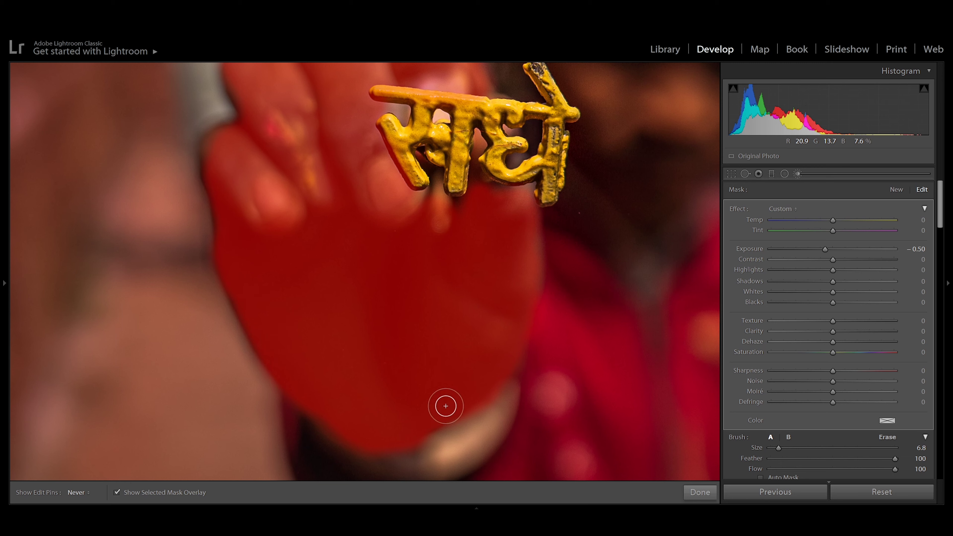
key("h")
left_click(150, 493)
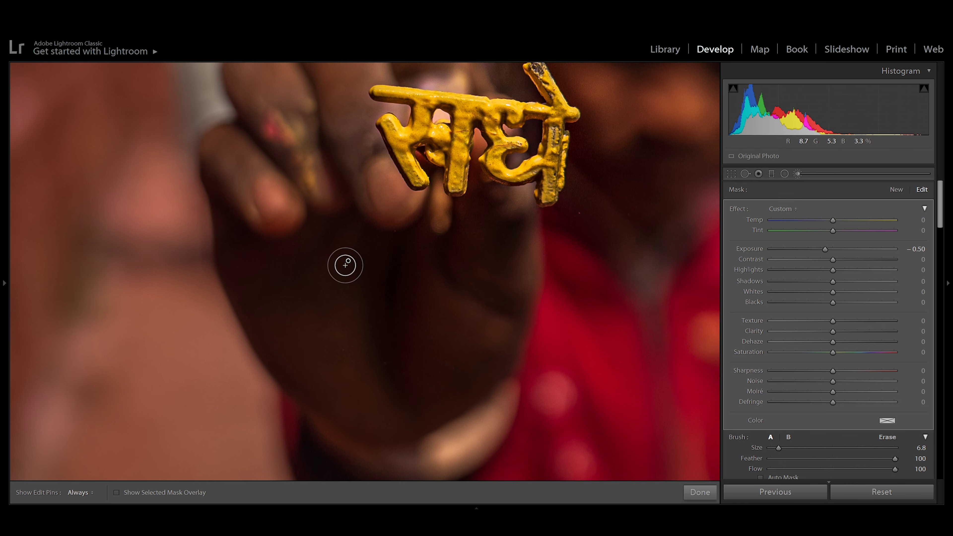
key("h")
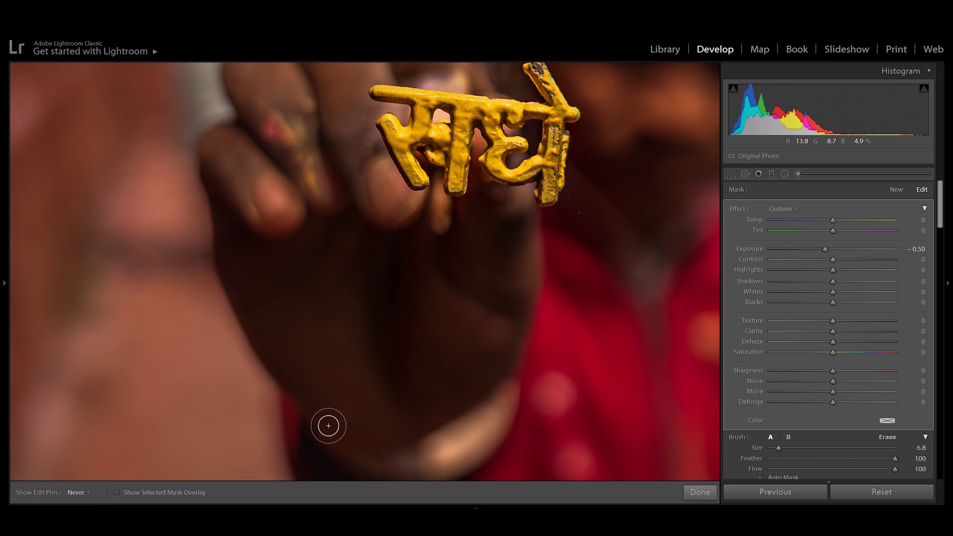
key("h")
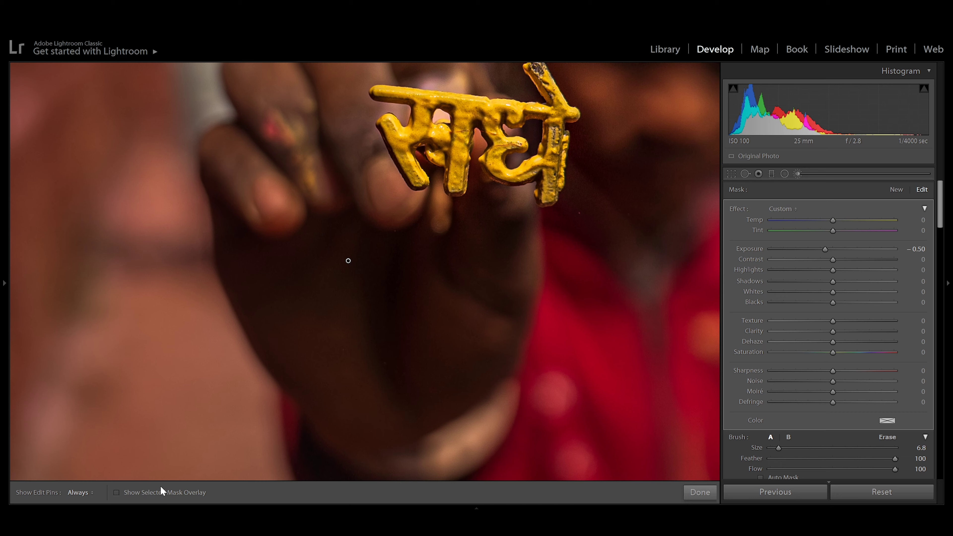
left_click(160, 493)
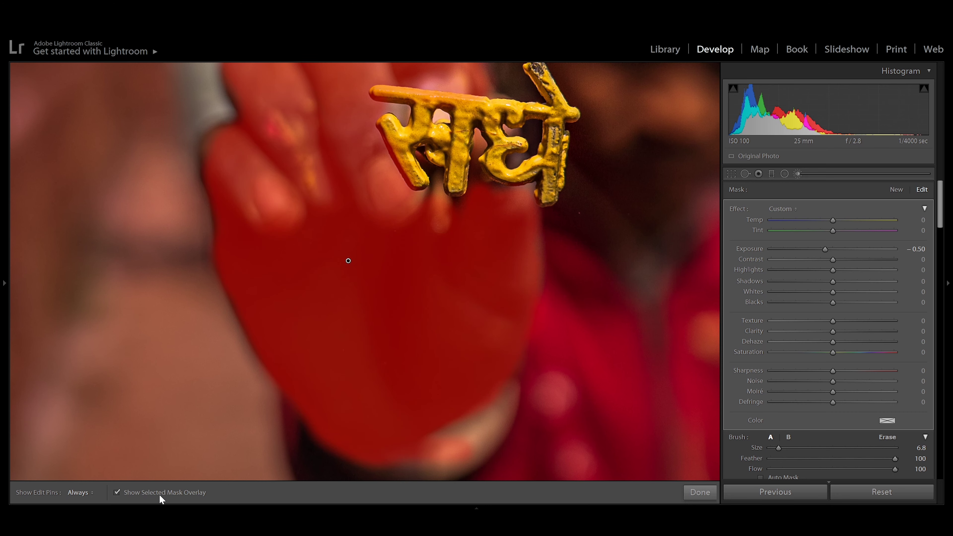
Step: Refine the hand mask, set shadows −40 and highlights −100, and finish it
key("alt")
key("h")
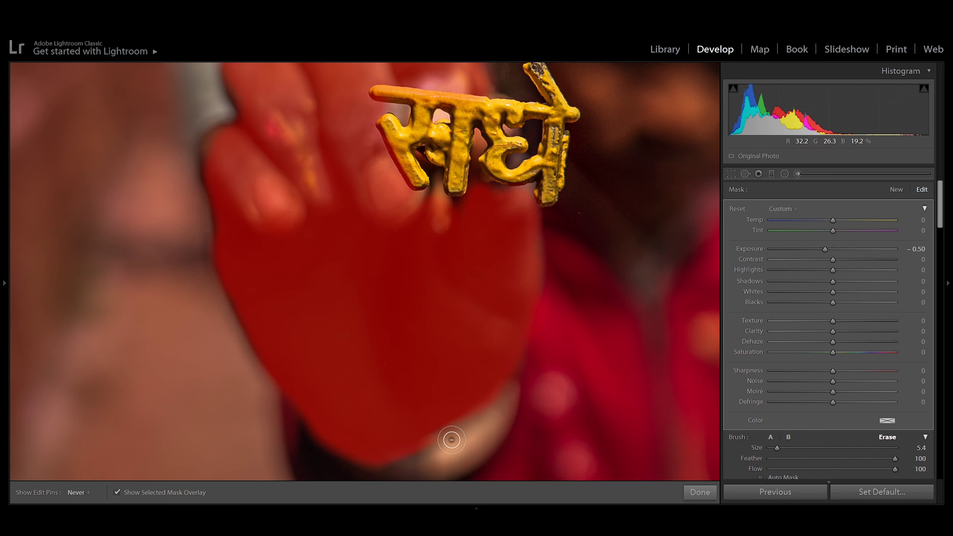
key("h")
left_click(203, 492)
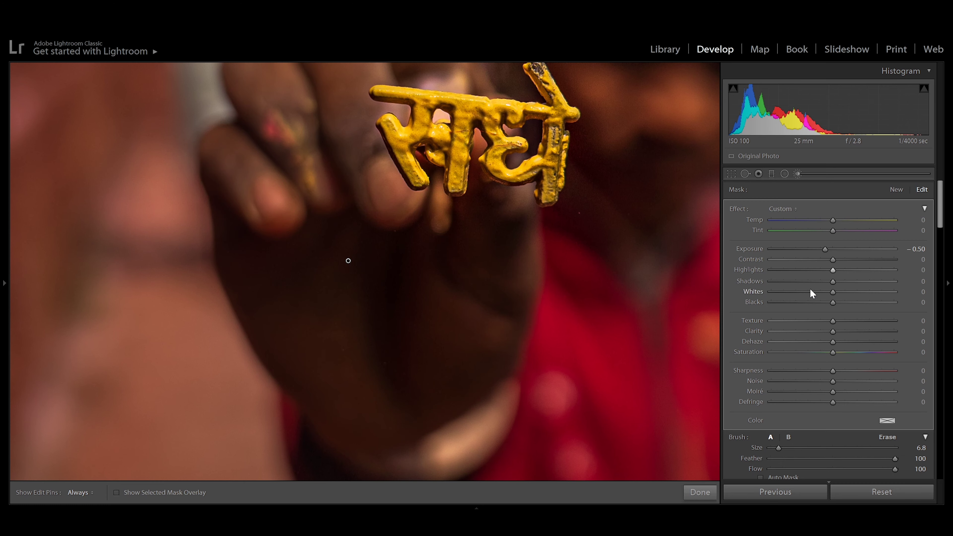
left_click(809, 281)
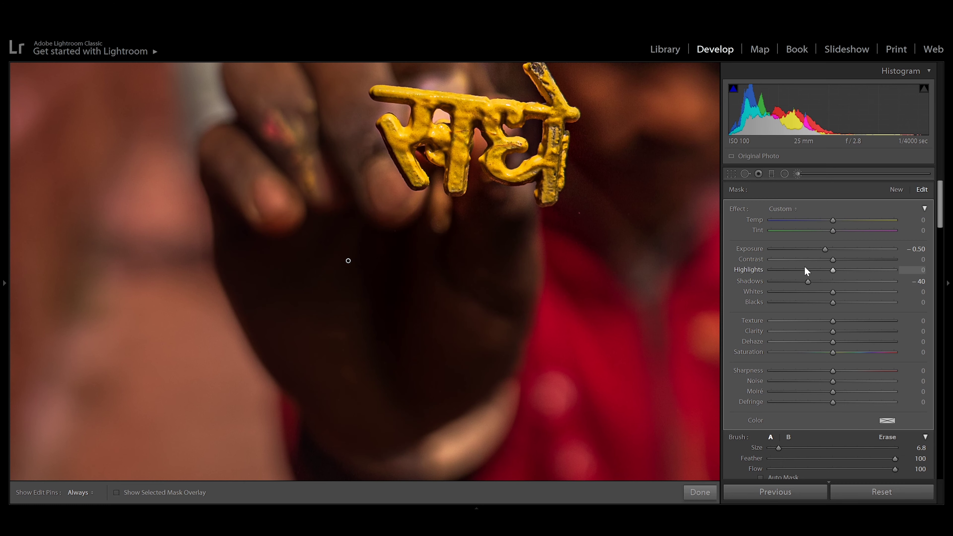
left_click_drag(780, 276, 747, 277)
left_click(700, 492)
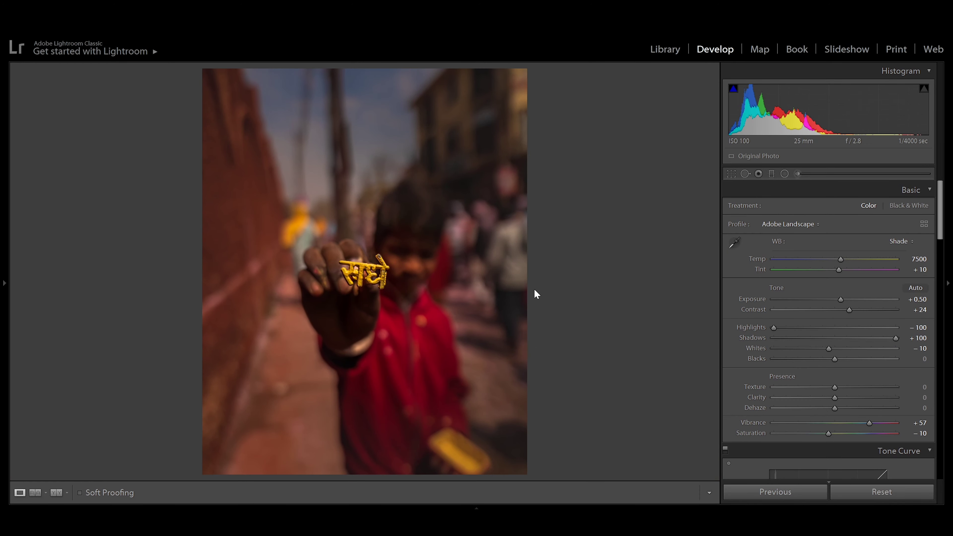
Step: Reselect the hand brush mask, reset its highlights to 0 and raise exposure to 0.10
left_click(774, 328)
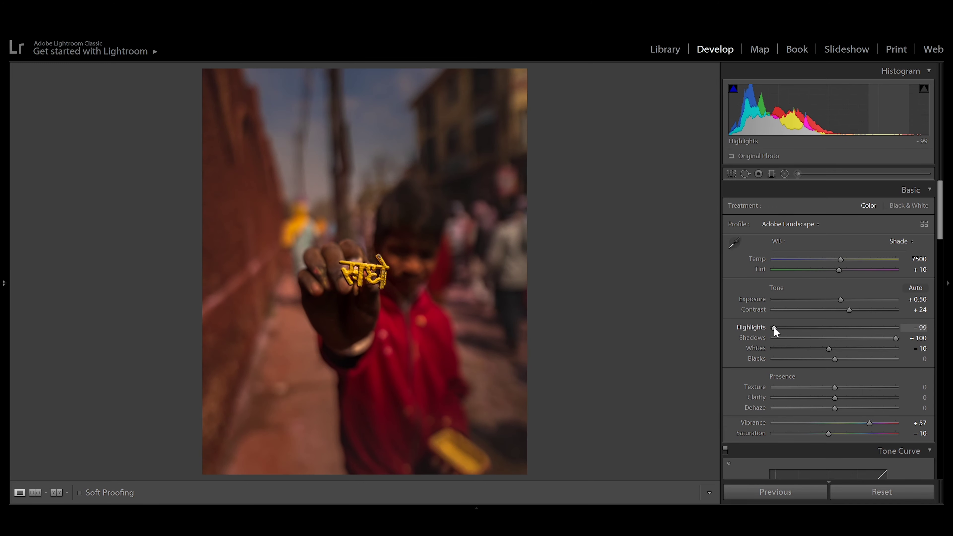
left_click(798, 174)
left_click(334, 303)
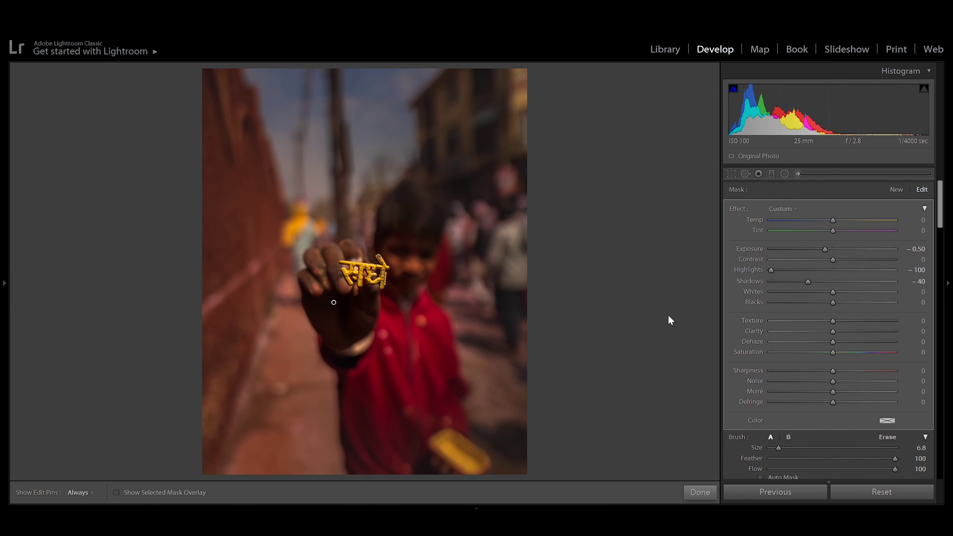
double_click(772, 270)
left_click_drag(910, 252, 934, 252)
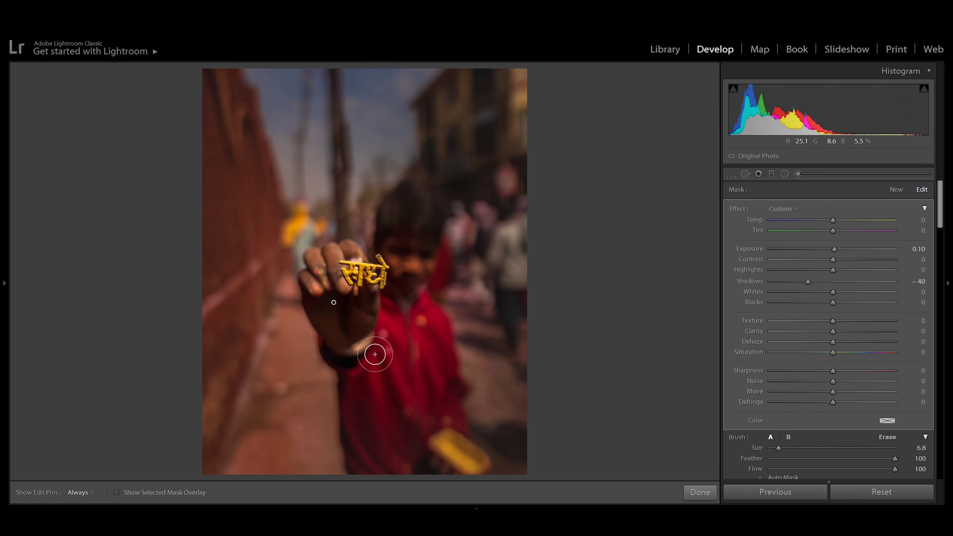
Step: Apply the hand mask and nudge the global exposure to +0.58
key("h")
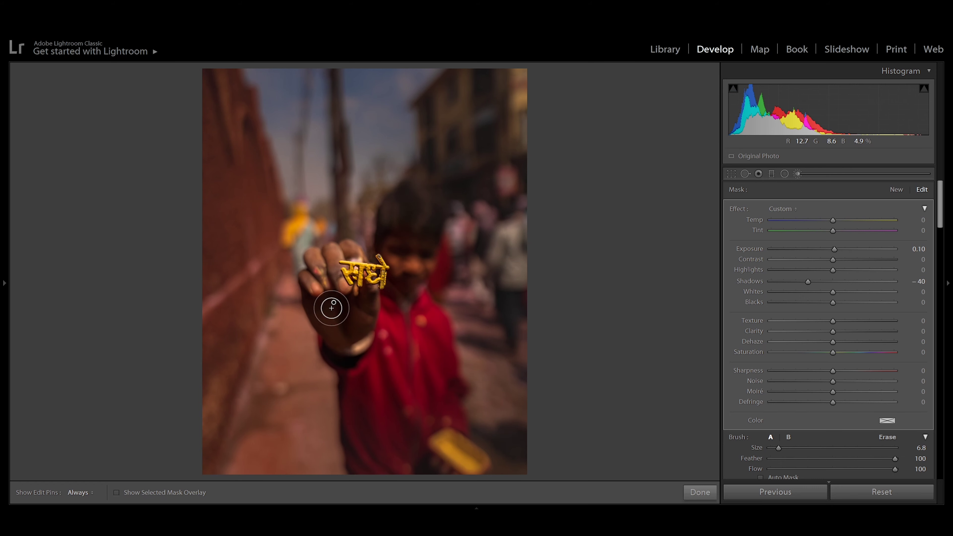
key("h")
left_click(711, 493)
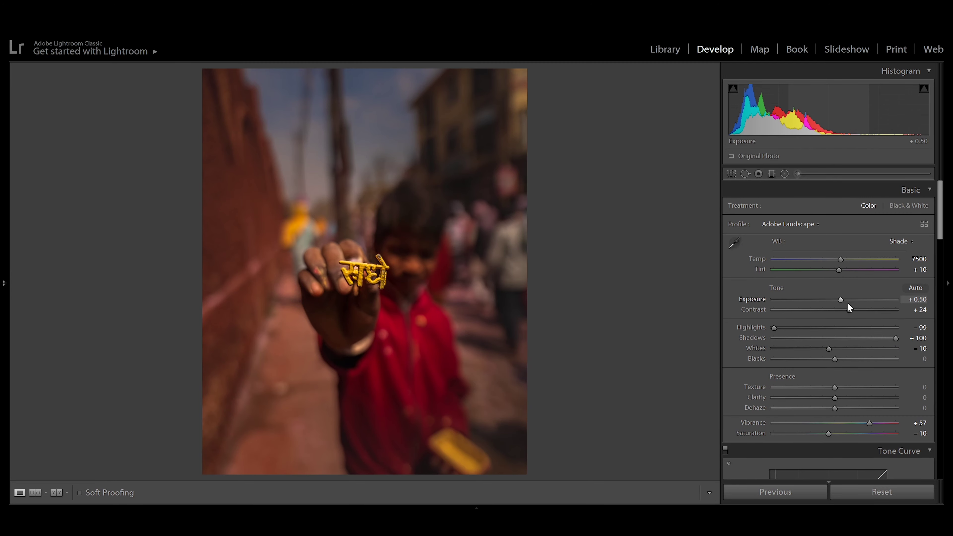
left_click_drag(841, 302, 838, 302)
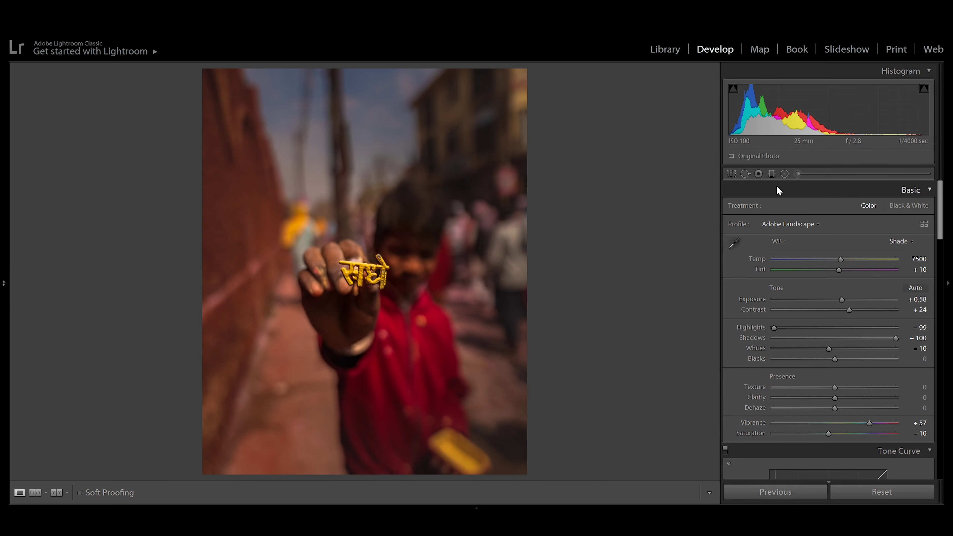
Step: Deepen the background radial filter to Exposure −1.10, Highlights −100 and Contrast 49
left_click(785, 174)
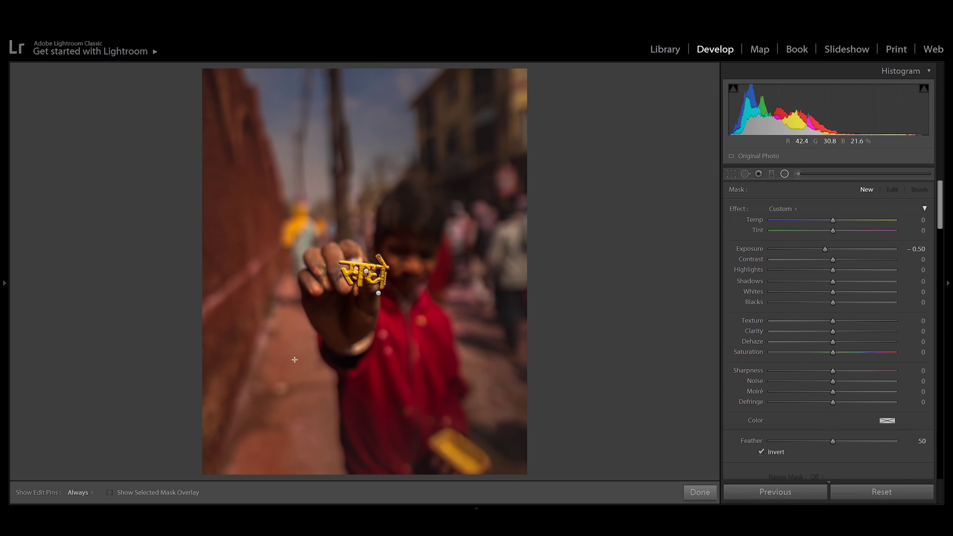
left_click(378, 293)
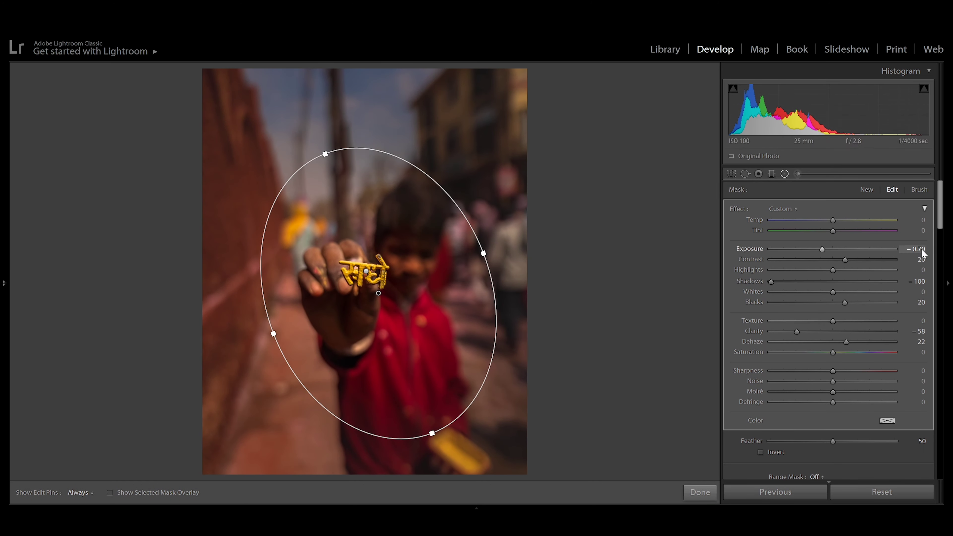
left_click_drag(916, 248, 910, 249)
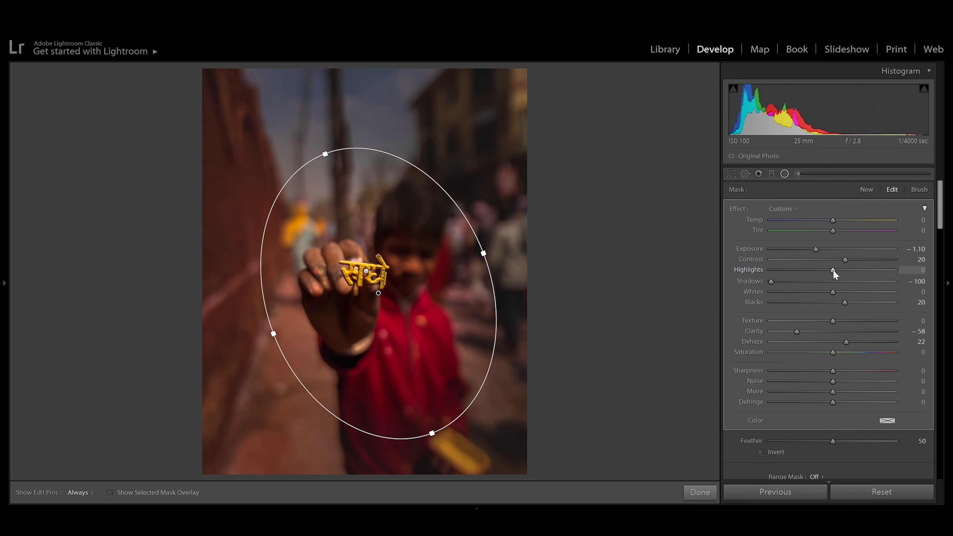
left_click_drag(833, 269, 739, 272)
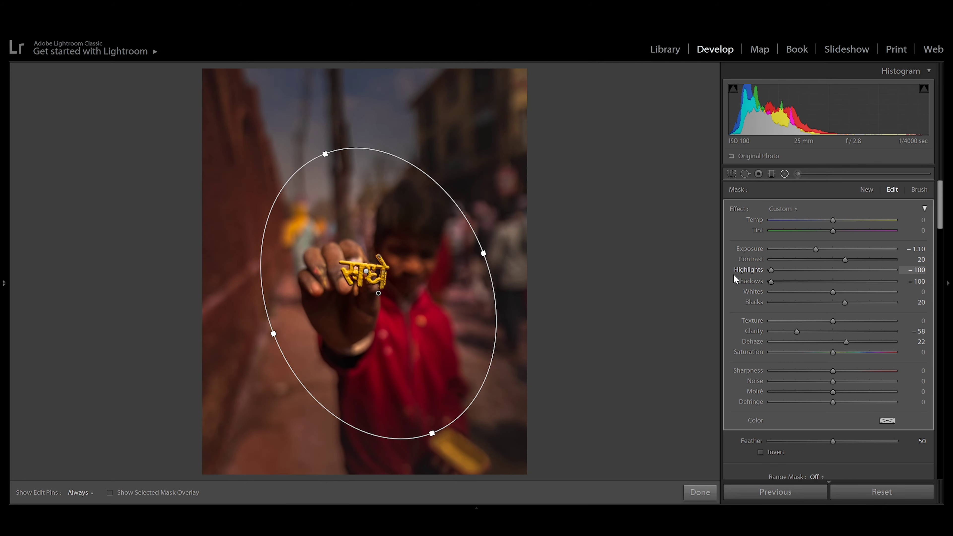
left_click_drag(845, 259, 863, 261)
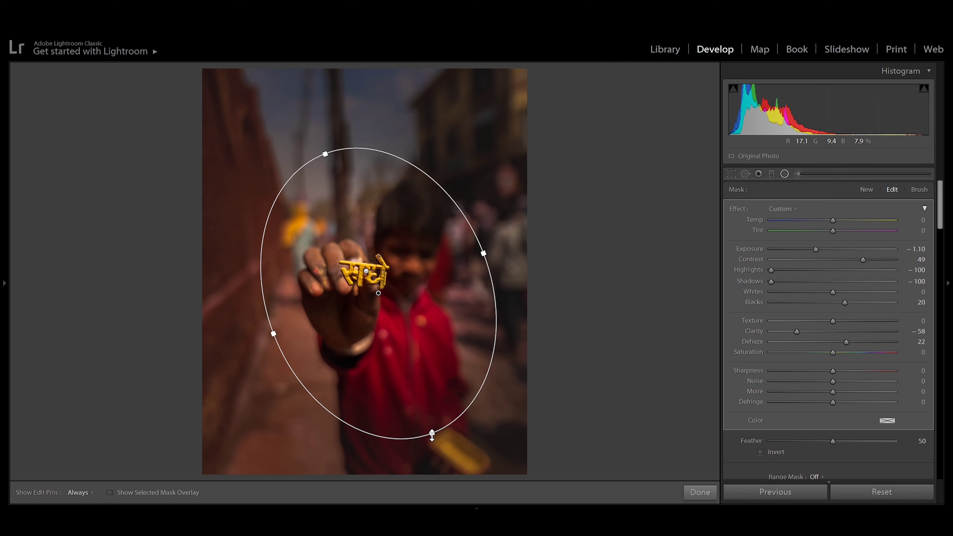
Step: Reshape and nudge the radial ellipse around the child and pendant, then close the mask
left_click_drag(432, 436, 414, 424)
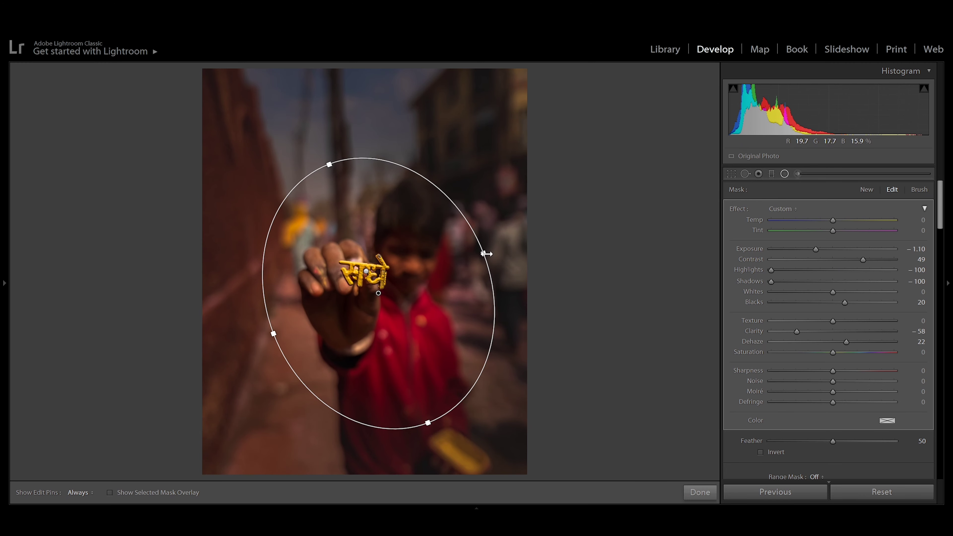
left_click_drag(486, 254, 468, 259)
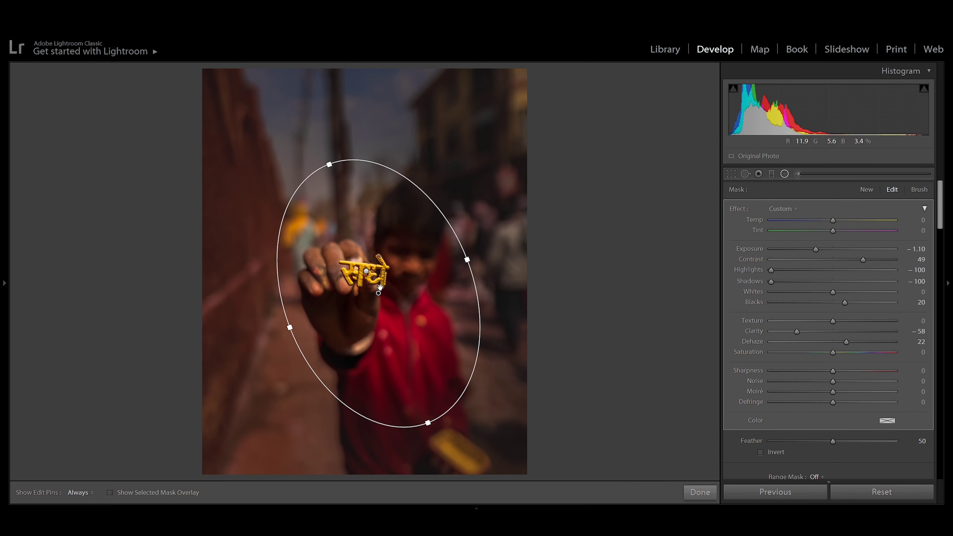
left_click_drag(378, 293, 381, 296)
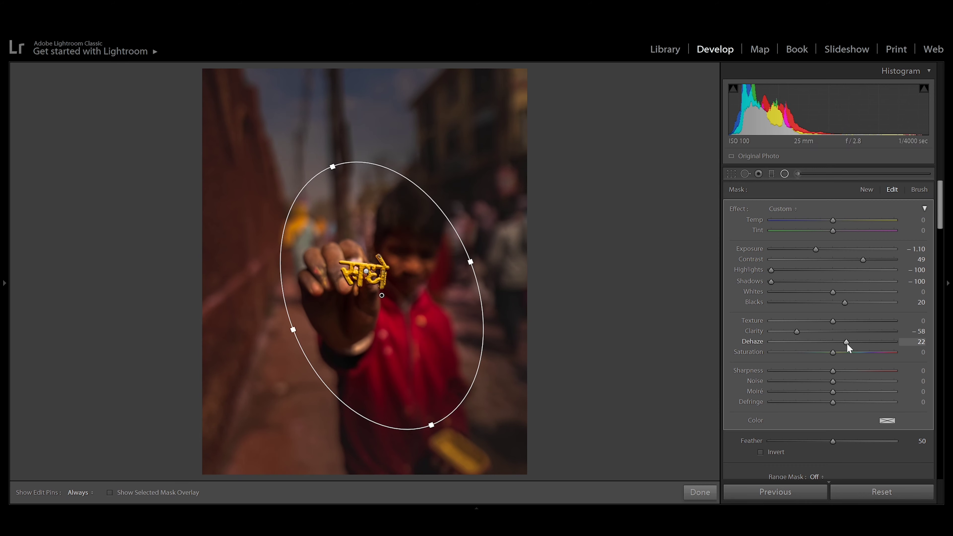
left_click(700, 492)
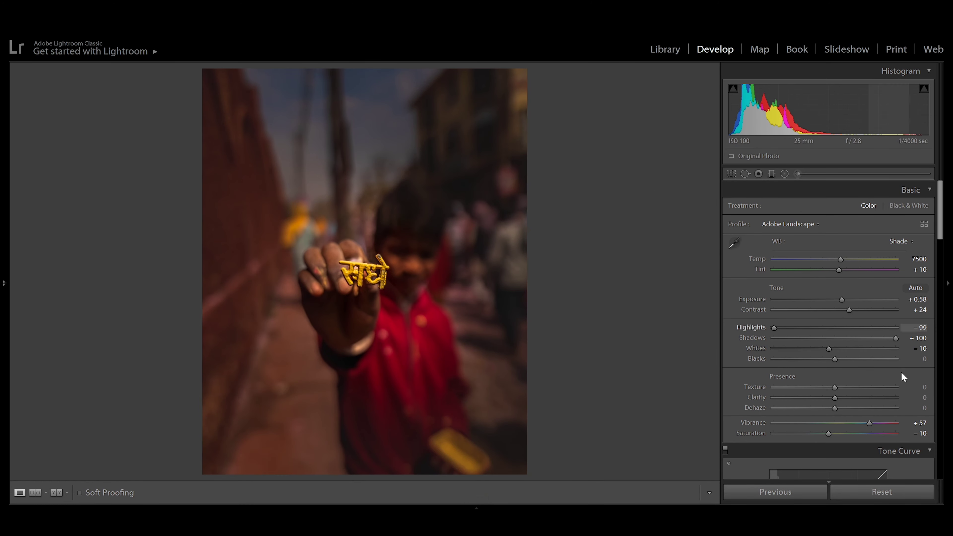
Step: Set tone curve regions to Highlights −49, Lights +12, Darks −17, Shadows −2
left_click_drag(940, 210, 940, 270)
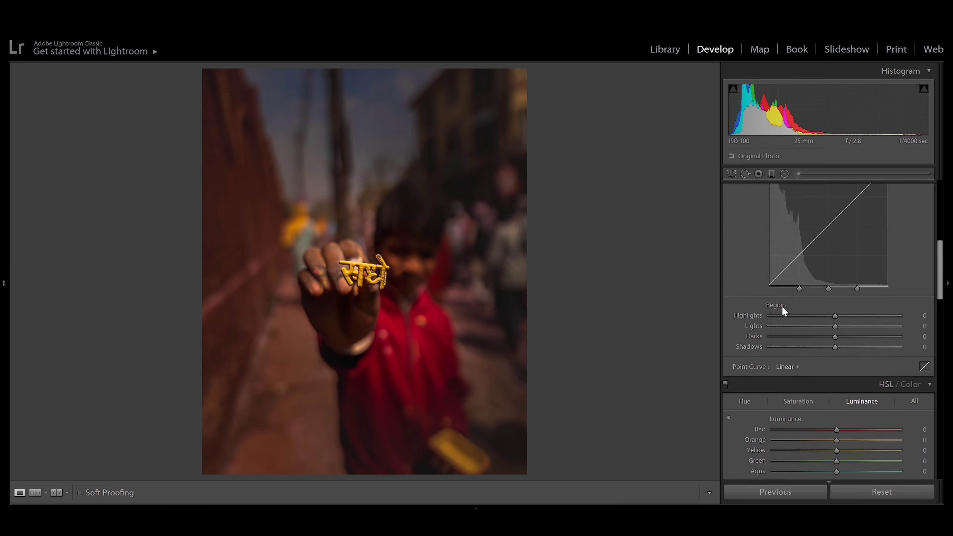
mouse_move(811, 316)
left_mouse_down()
mouse_move(801, 315)
mouse_move(803, 329)
left_mouse_up()
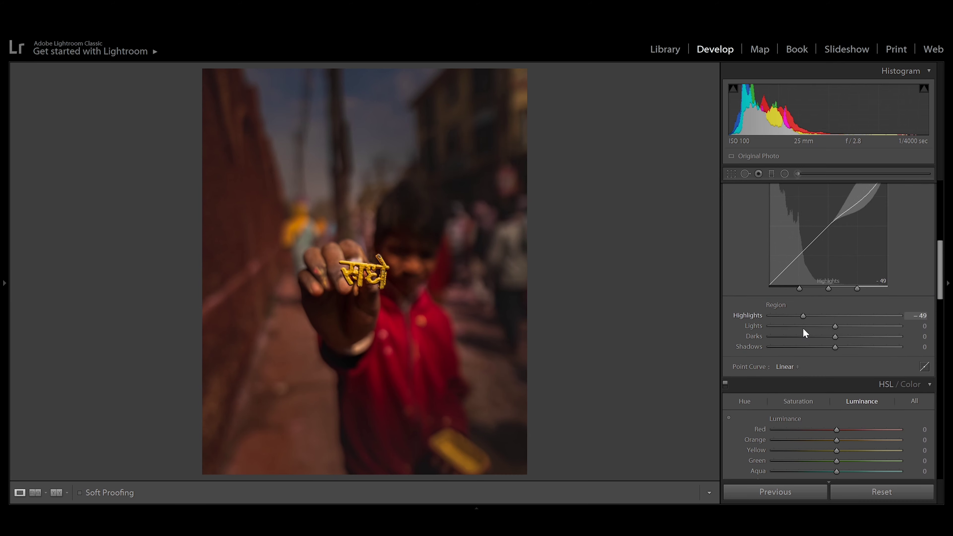
mouse_move(838, 326)
left_mouse_down()
mouse_move(823, 336)
mouse_move(831, 349)
left_mouse_up()
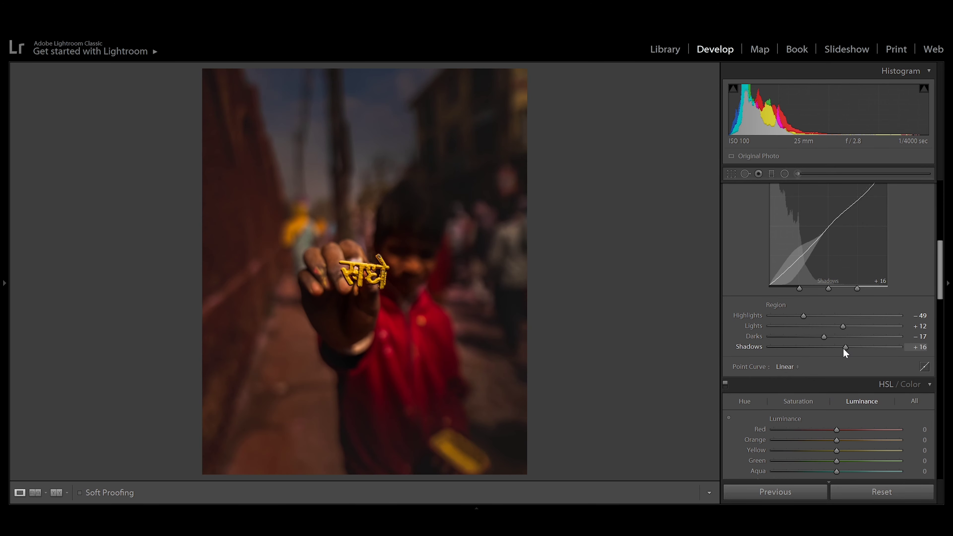
Step: Try the Medium Contrast point curve, then revert it to Linear
left_click(788, 367)
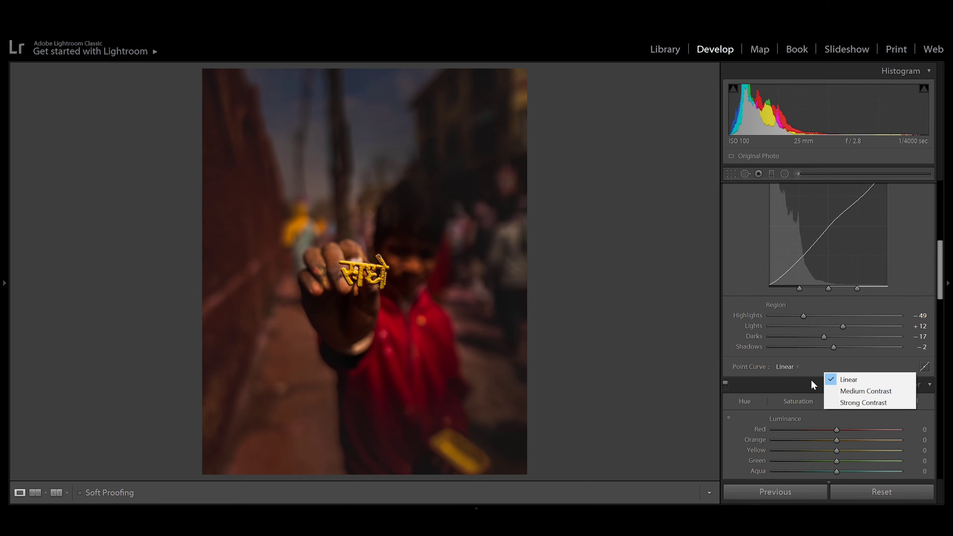
left_click(856, 392)
left_click(798, 370)
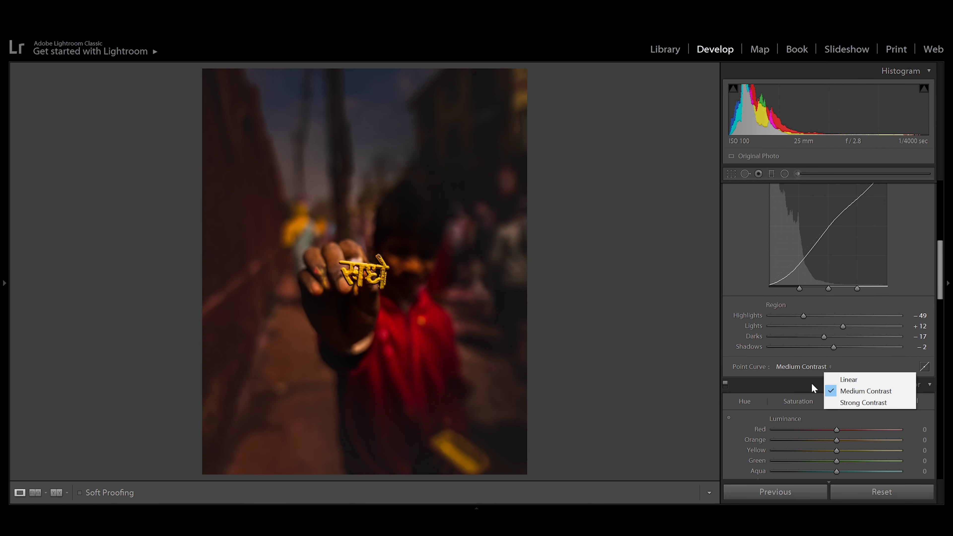
left_click(836, 378)
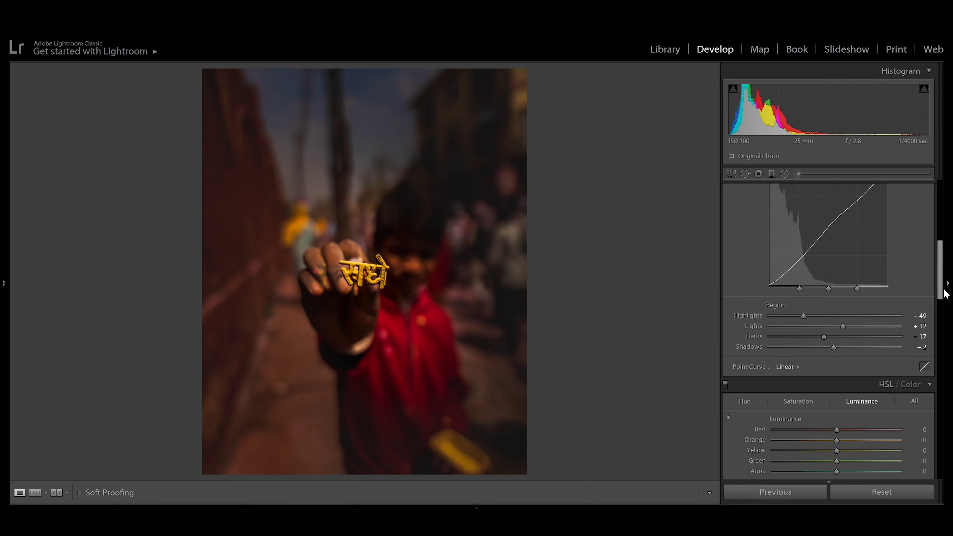
scroll(944, 297, "down", 5)
Step: Shift HSL hues to Red +38, Orange +18, and Yellow 0
left_click(749, 273)
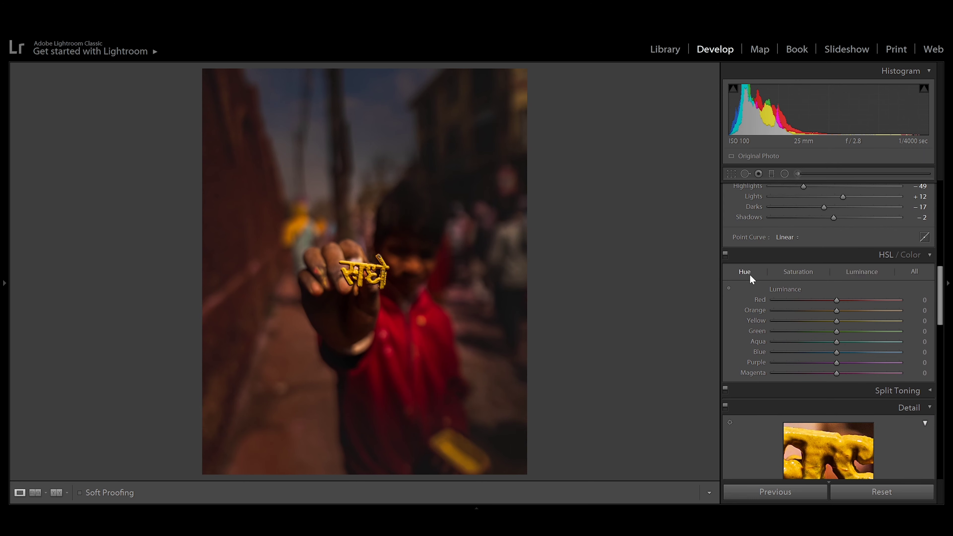
left_click(805, 300)
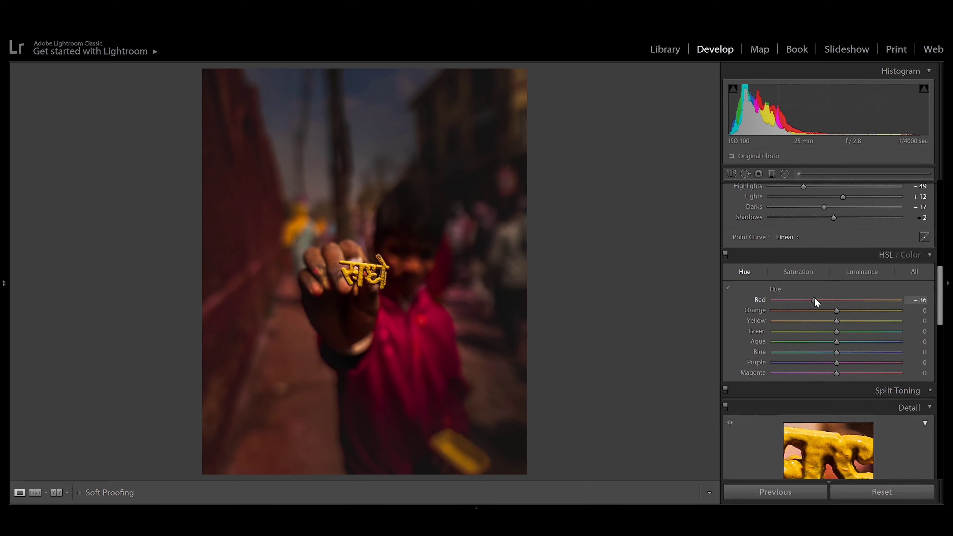
mouse_move(815, 300)
left_mouse_down()
mouse_move(860, 300)
mouse_move(848, 316)
left_mouse_up()
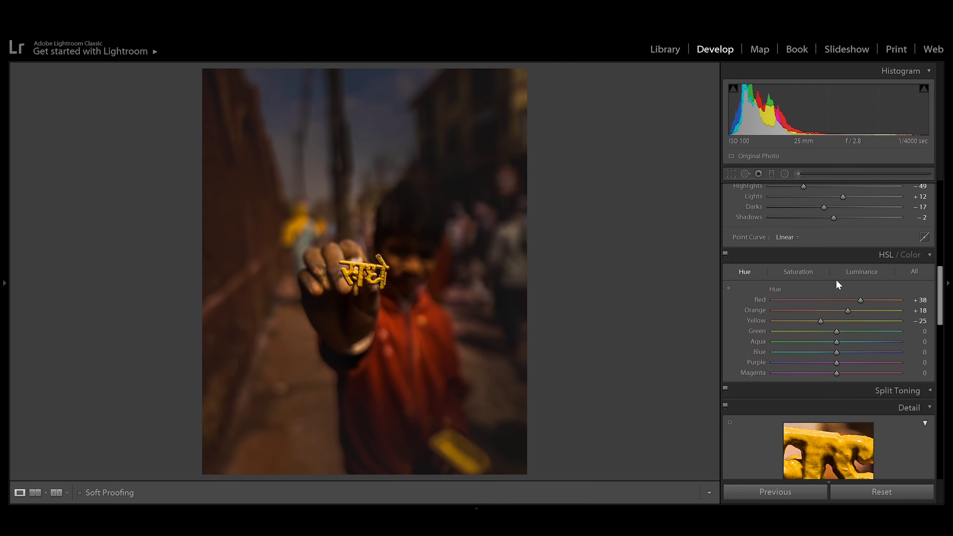
double_click(823, 321)
Step: Set saturation Red/Orange −24, Yellow +17; luminance Red −15, Orange −12, Yellow +27
left_click(805, 272)
mouse_move(836, 322)
left_mouse_down()
mouse_move(850, 321)
mouse_move(817, 300)
mouse_move(853, 321)
mouse_move(829, 311)
left_mouse_up()
left_click(862, 271)
left_click_drag(837, 300, 828, 300)
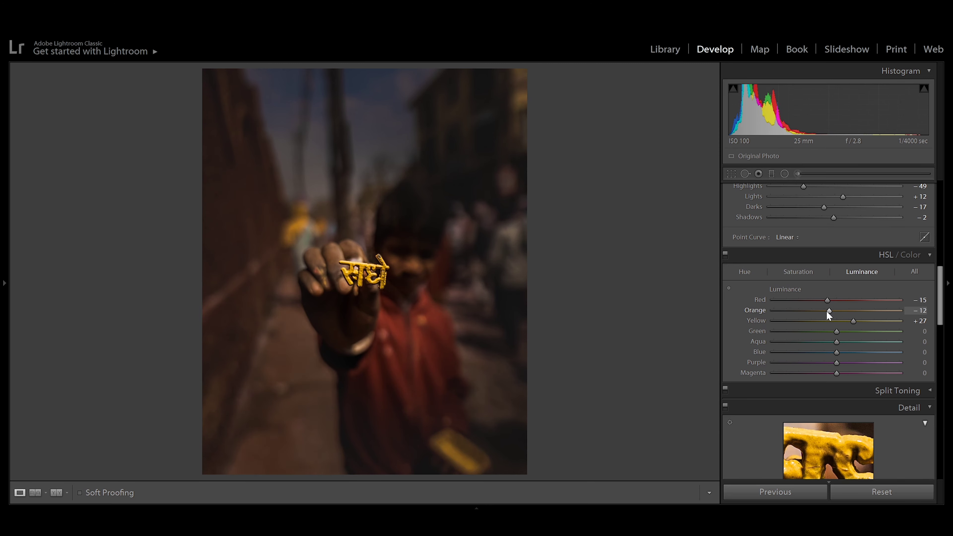
left_click(798, 271)
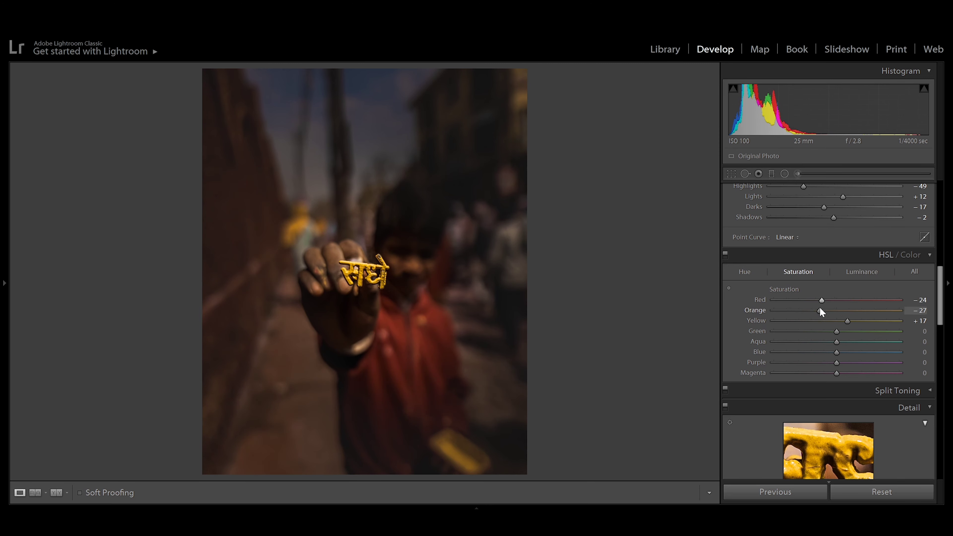
left_click_drag(819, 310, 822, 310)
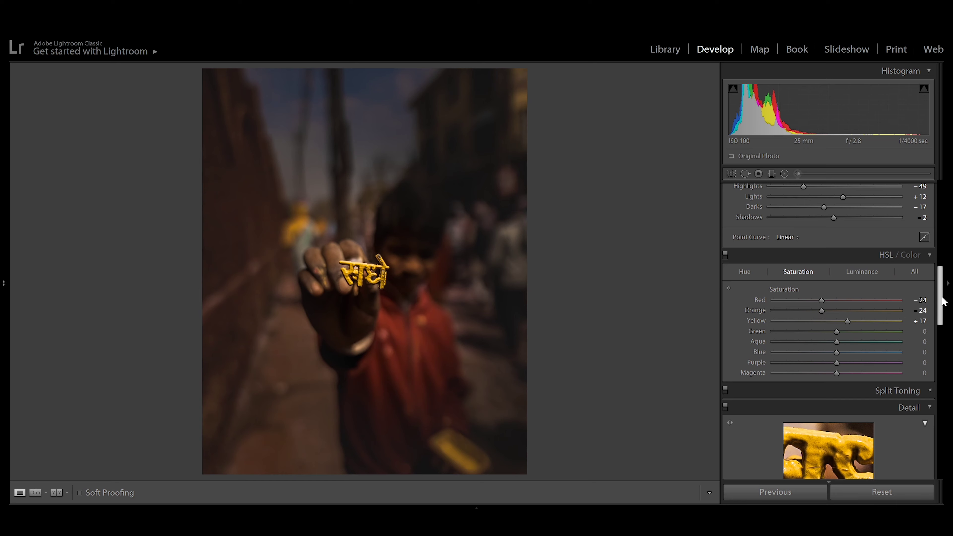
left_click_drag(940, 297, 940, 340)
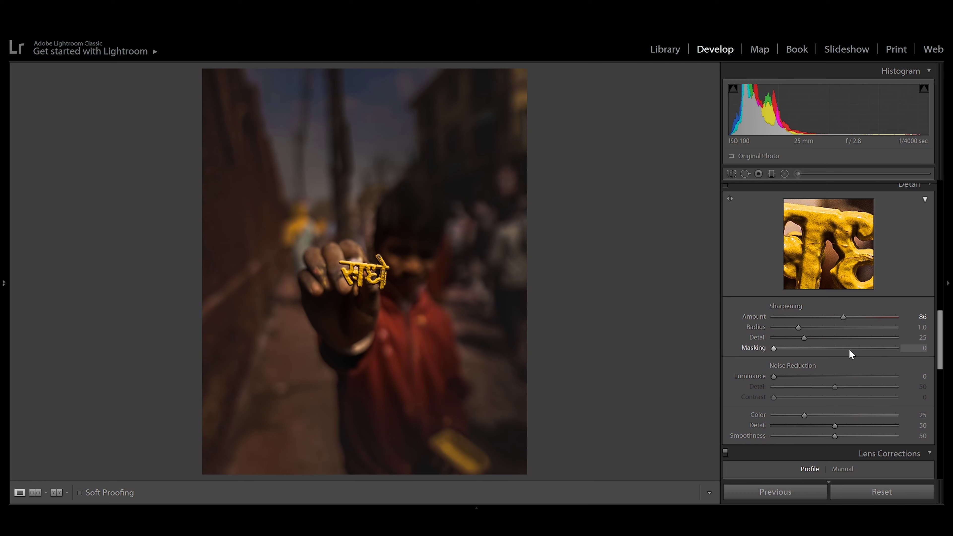
Step: Set sharpening Masking to 82 and noise reduction Luminance to 16
left_click_drag(848, 349, 874, 348)
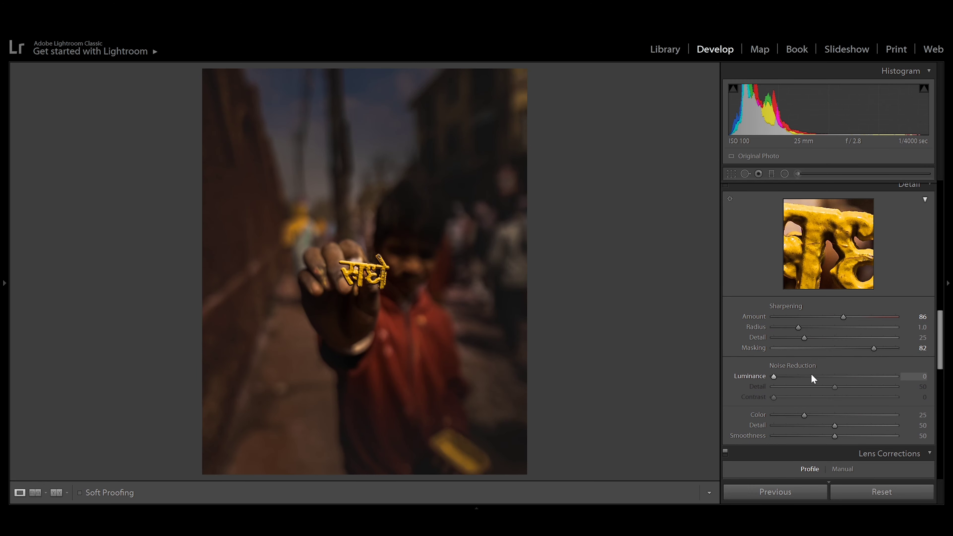
left_click_drag(811, 376, 793, 375)
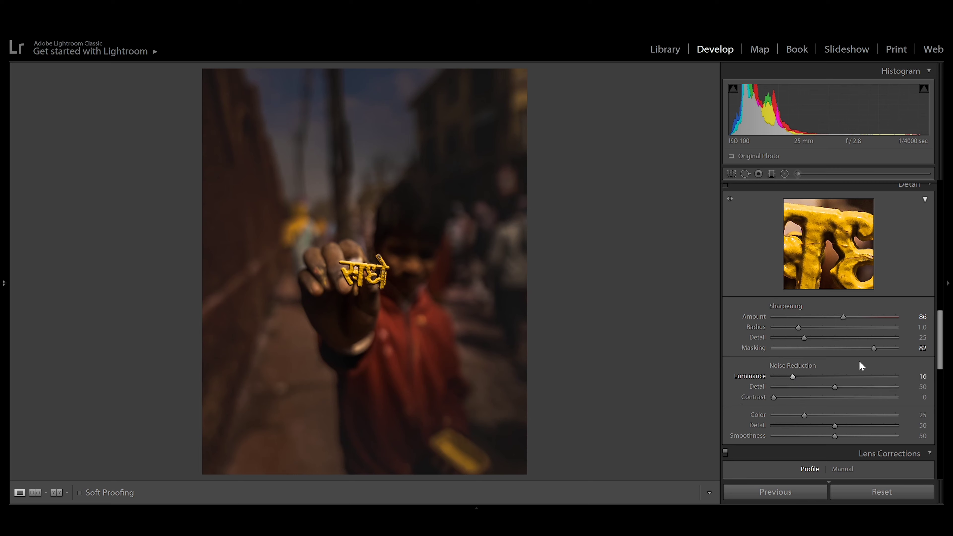
Step: Enable chromatic aberration removal and the Sony FE 24-70mm profile with Distortion 200, Vignetting 0
scroll(863, 338, "down", 3)
scroll(797, 320, "down", 3)
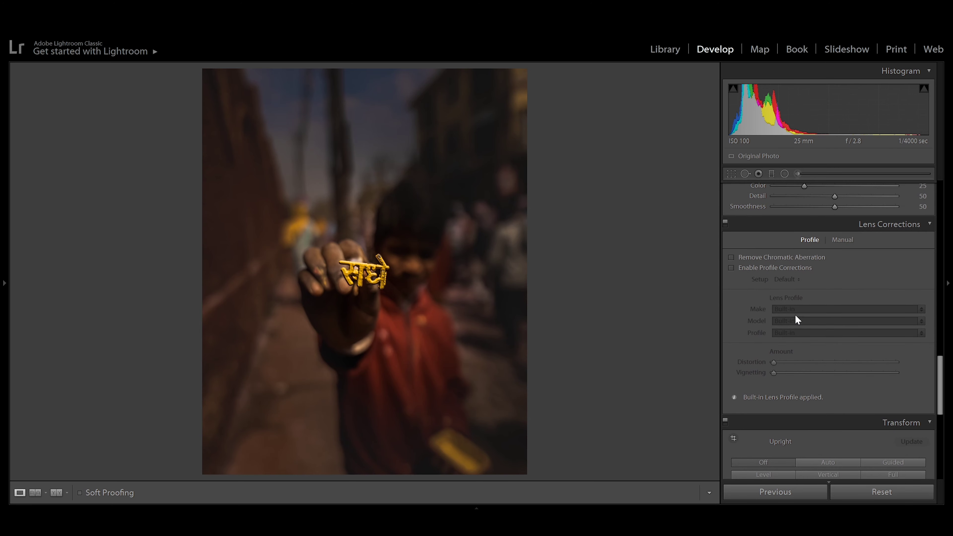
left_click(760, 258)
mouse_move(811, 363)
left_mouse_down()
mouse_move(746, 371)
mouse_move(896, 362)
left_mouse_up()
left_click_drag(834, 372, 774, 373)
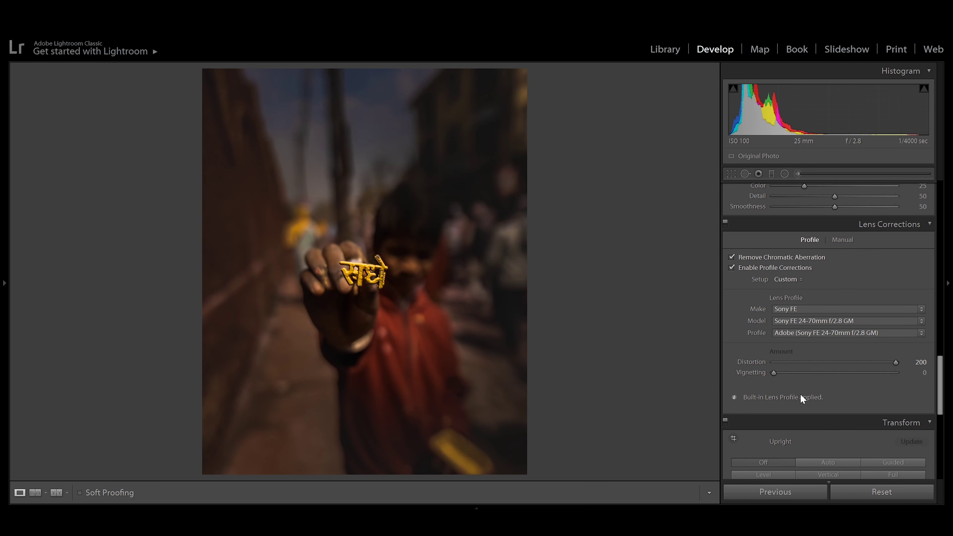
Step: Reset Basic Saturation to 0 and raise Exposure to +0.68, keeping Vibrance at +77
left_click(947, 373)
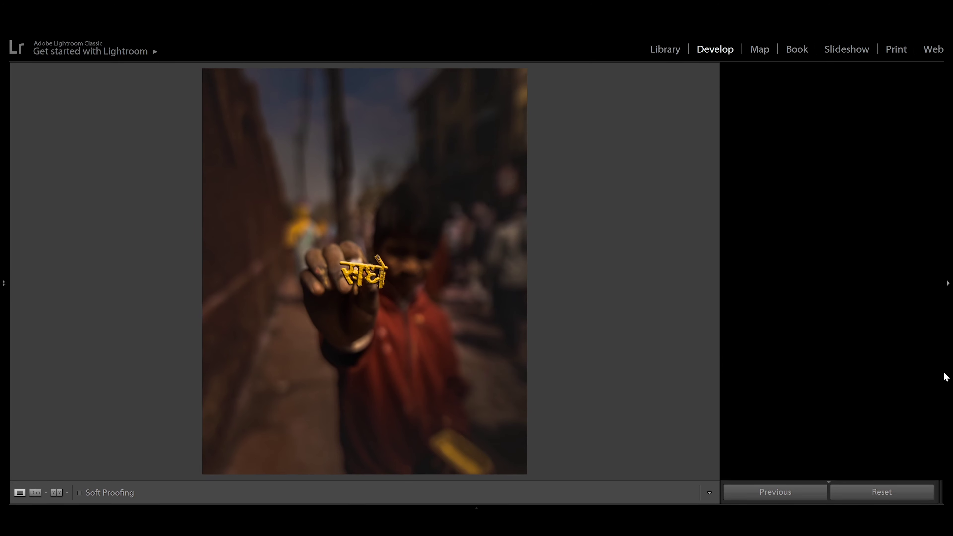
left_click(947, 373)
left_click_drag(940, 379, 934, 216)
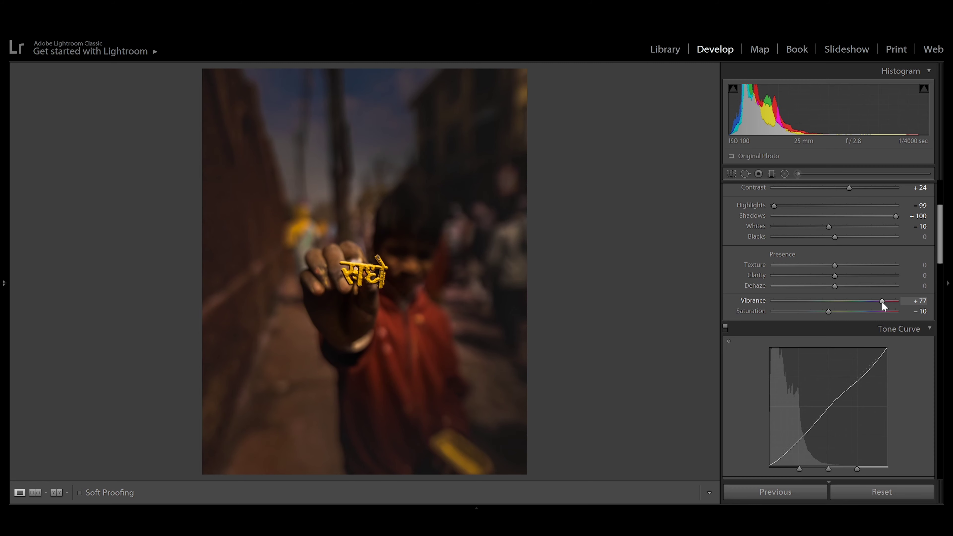
double_click(829, 312)
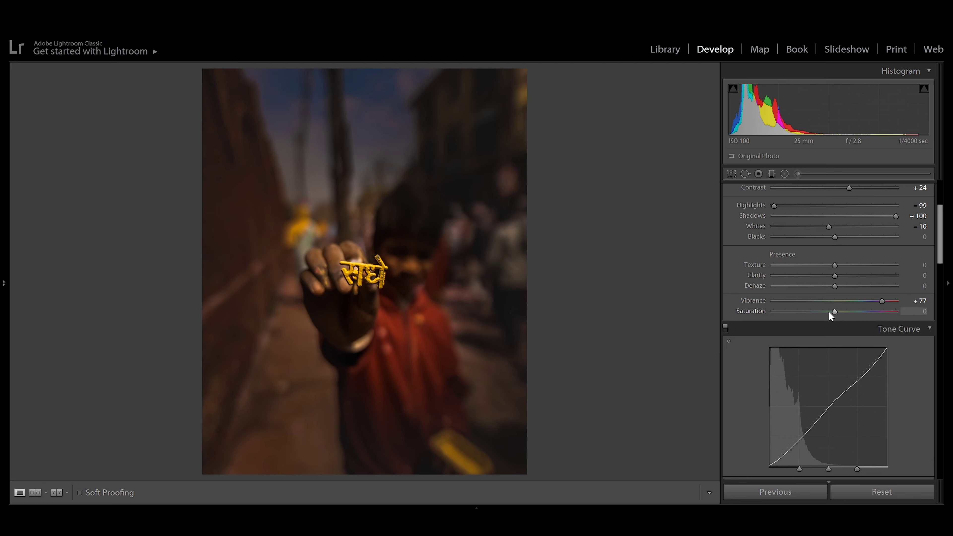
scroll(934, 233, "up", 3)
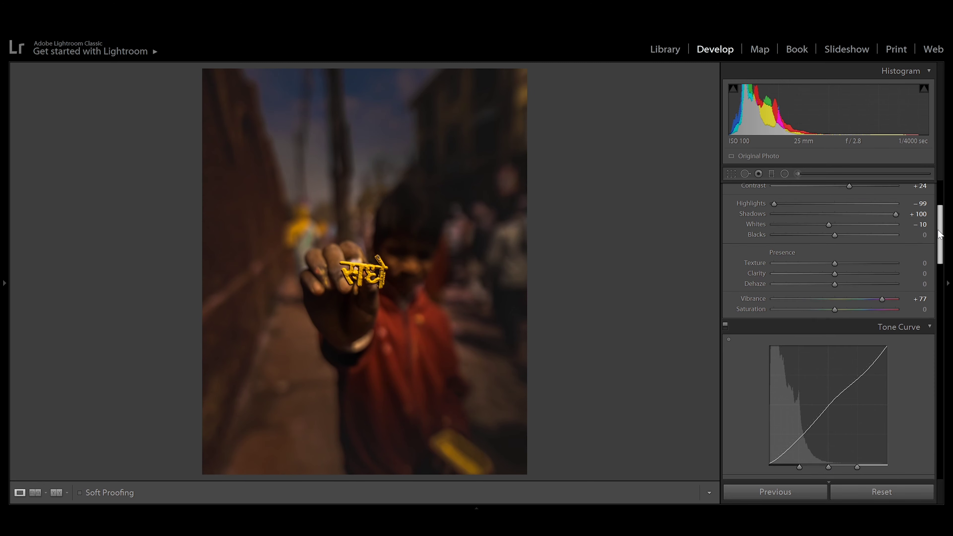
left_click_drag(916, 260, 919, 260)
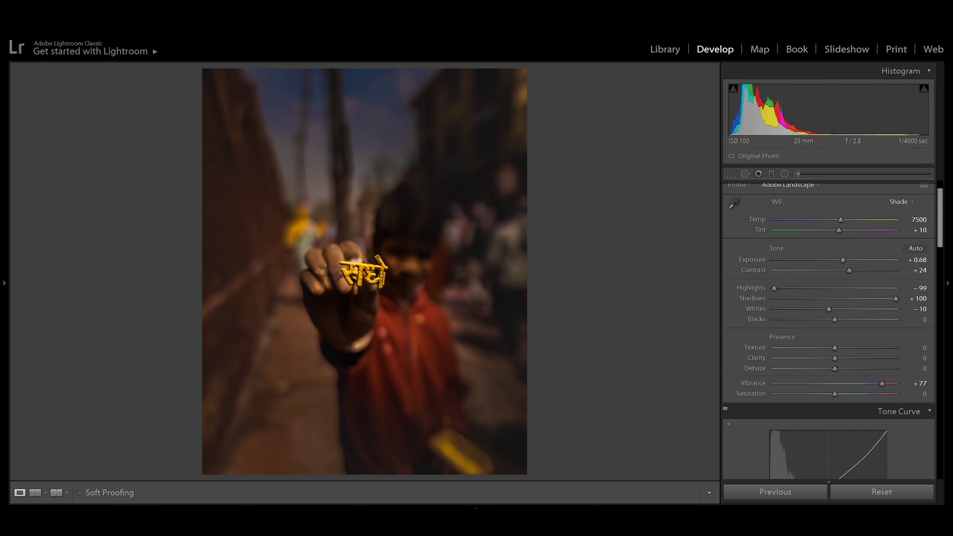
Step: Switch to the Before/After side-by-side view to compare with the original
left_click(55, 494)
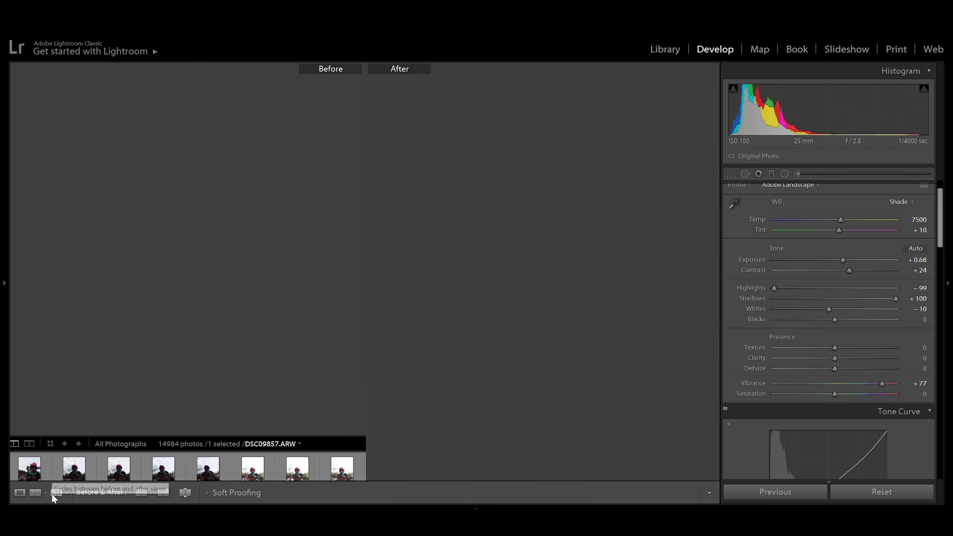